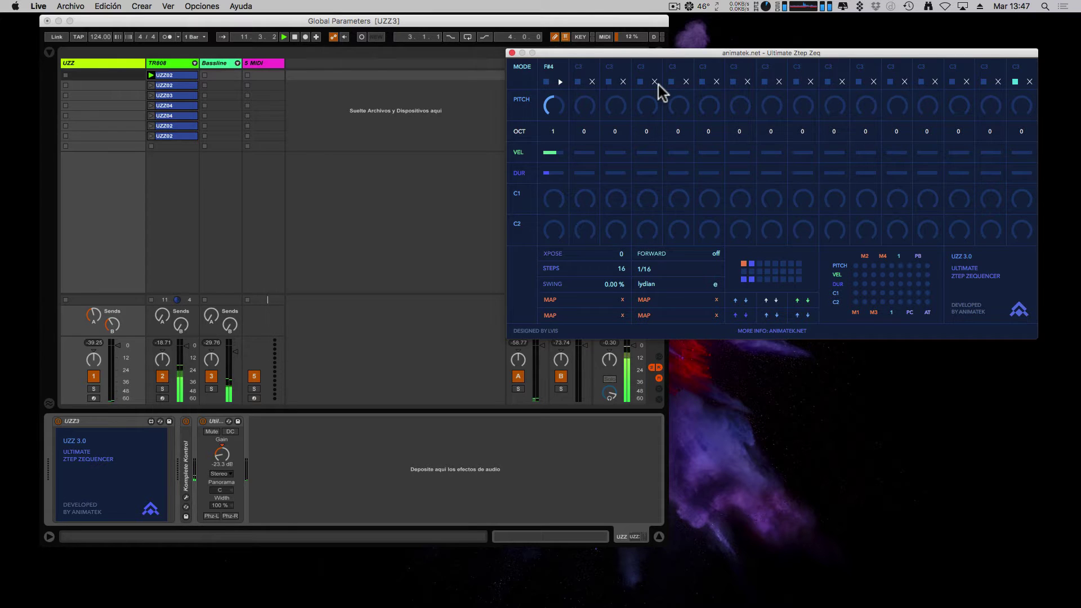
# Activate step 5 and set it to G#4 at octave 1, with raised velocity and duration
pyautogui.click(684, 83)
pyautogui.moveTo(680, 125); pyautogui.dragTo(687, 156)
pyautogui.moveTo(555, 161)
pyautogui.mouseDown()
pyautogui.moveTo(566, 158)
pyautogui.moveTo(563, 192)
pyautogui.mouseUp()
pyautogui.moveTo(542, 86); pyautogui.dragTo(542, 86)
pyautogui.click(544, 128)
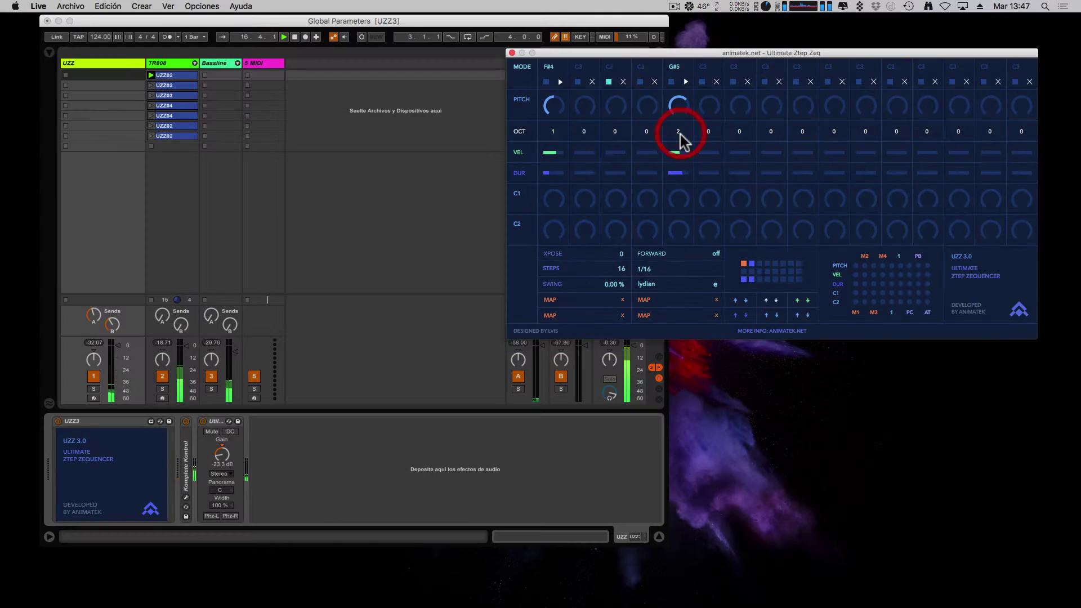
pyautogui.moveTo(543, 129); pyautogui.dragTo(543, 131)
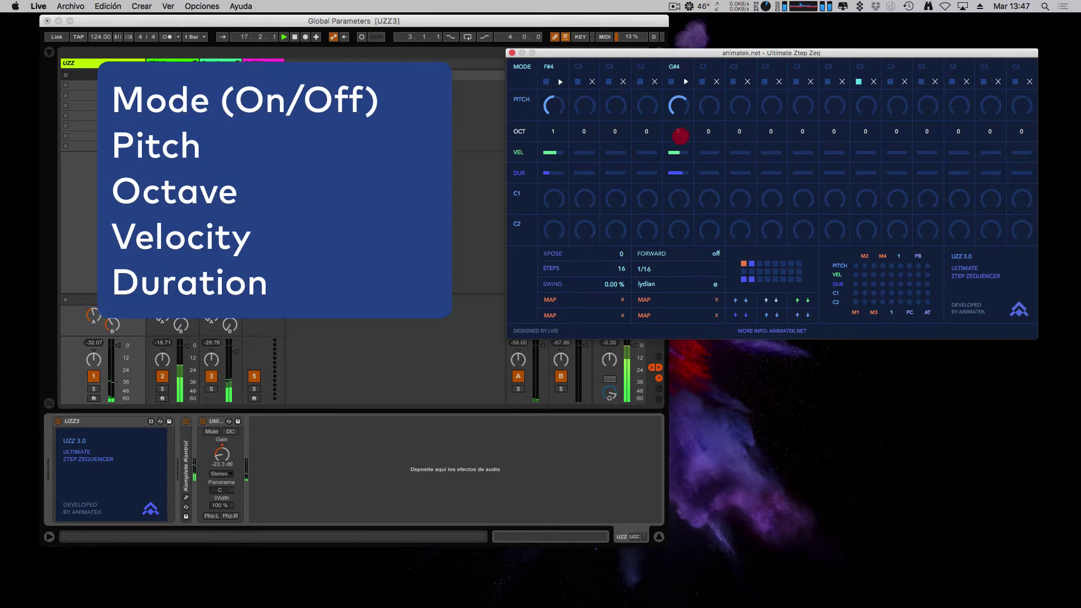
# Activate step 8 and set it to F#5 at octave 2, adding velocity and duration
pyautogui.click(779, 81)
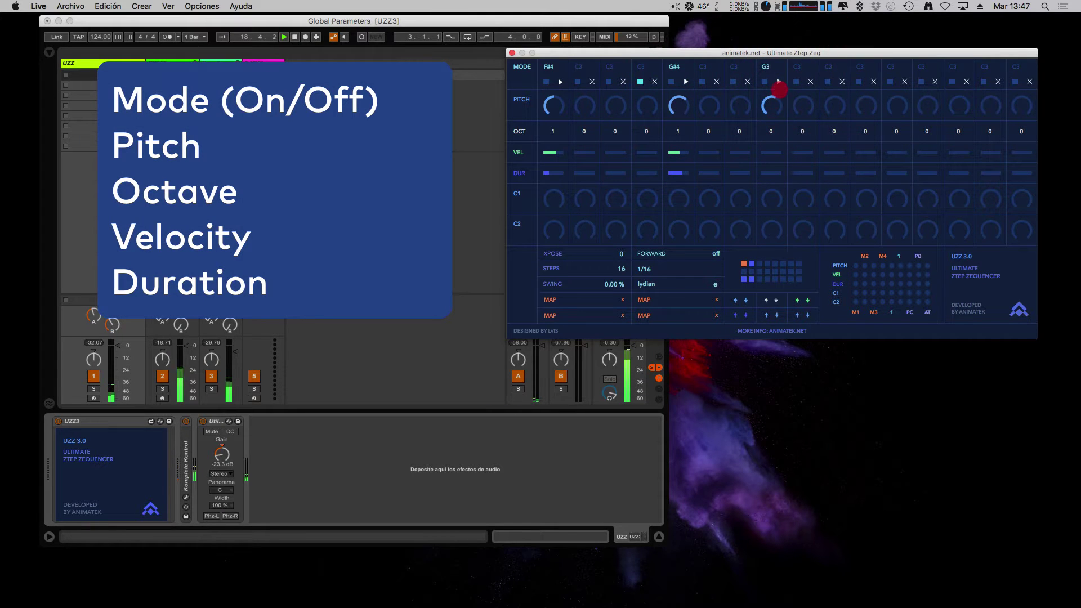
pyautogui.moveTo(774, 121); pyautogui.dragTo(773, 133)
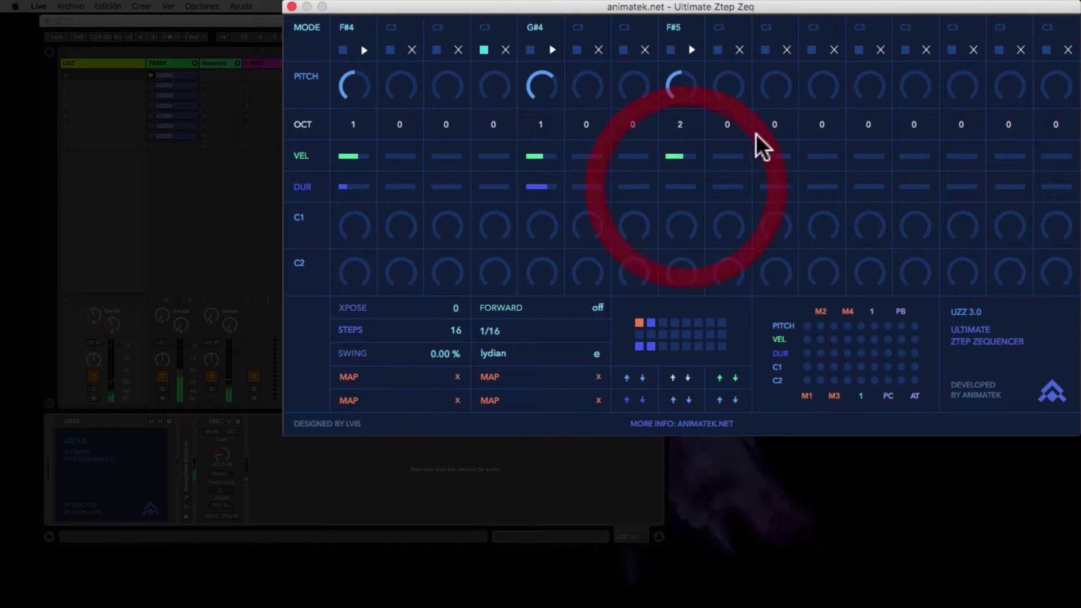
pyautogui.click(704, 188)
# Activate step 11, give it velocity and duration, and set its octave to 1 for a C4 note
pyautogui.click(835, 49)
pyautogui.click(836, 158)
pyautogui.click(827, 188)
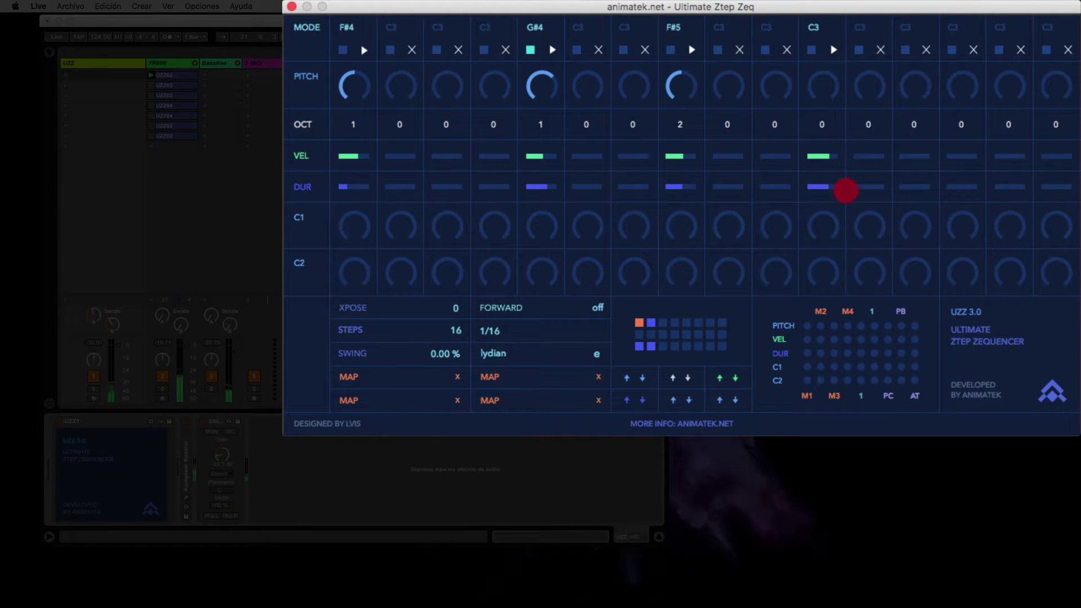
pyautogui.moveTo(820, 116); pyautogui.dragTo(825, 127)
# Activate step 14 as C3 with octave 0 and set its velocity and duration
pyautogui.click(973, 48)
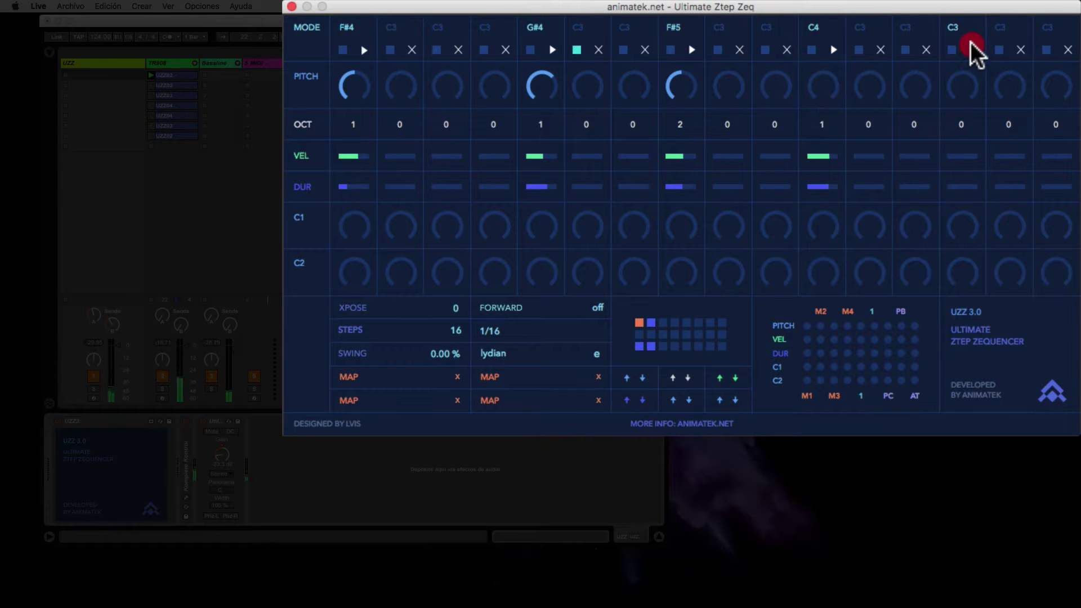
pyautogui.moveTo(968, 121)
pyautogui.mouseDown()
pyautogui.moveTo(965, 110)
pyautogui.moveTo(965, 144)
pyautogui.mouseUp()
pyautogui.click(964, 127)
pyautogui.click(969, 158)
pyautogui.click(966, 190)
pyautogui.click(969, 188)
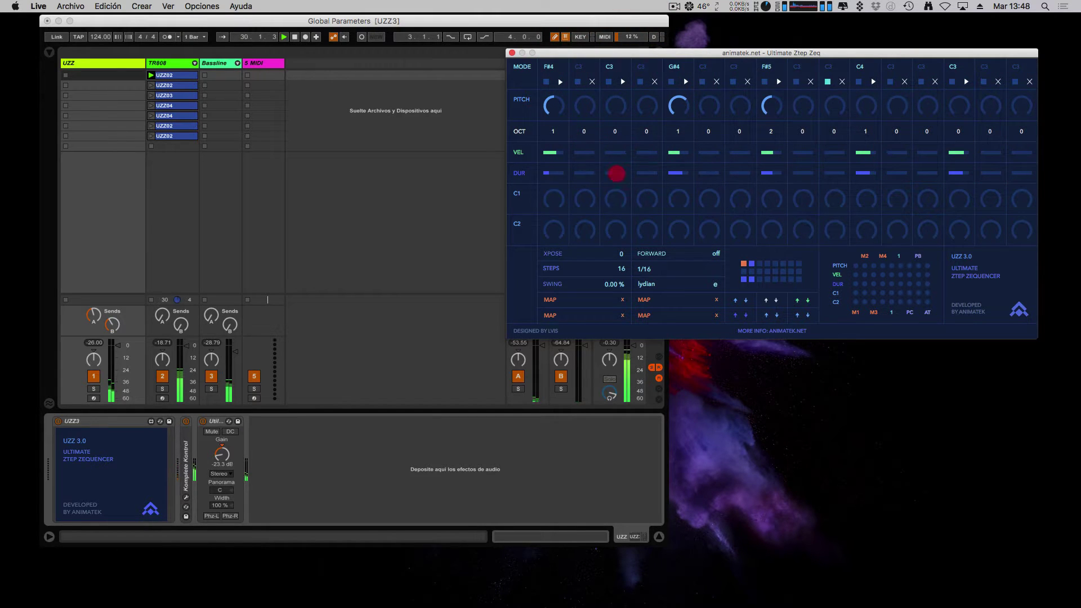
# Set the velocity and duration of step 3 and its octave to 2 for a C5 note
pyautogui.click(617, 161)
pyautogui.click(619, 173)
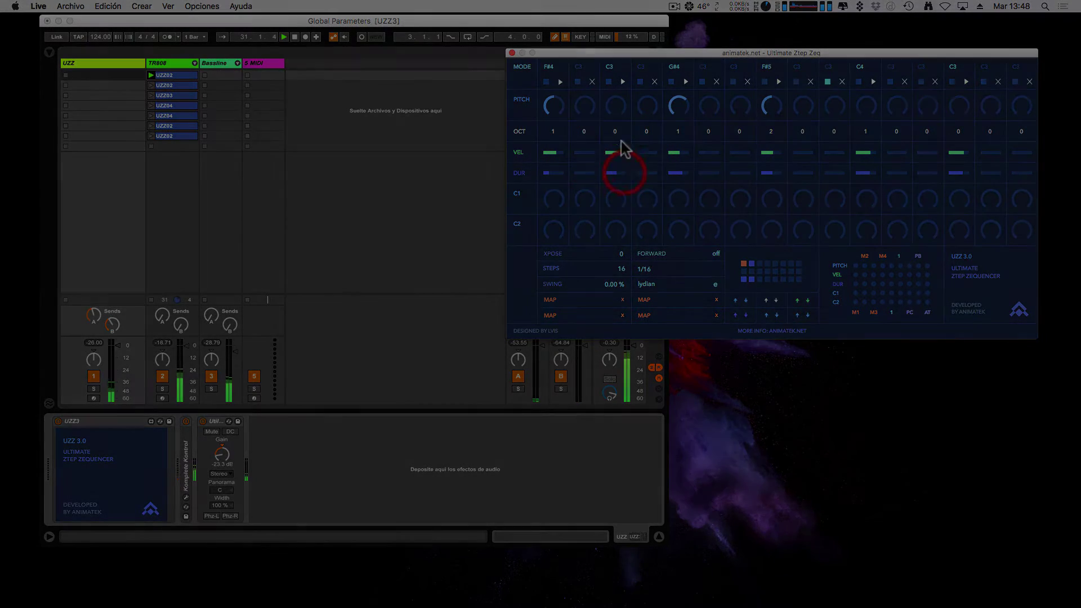
pyautogui.click(618, 125)
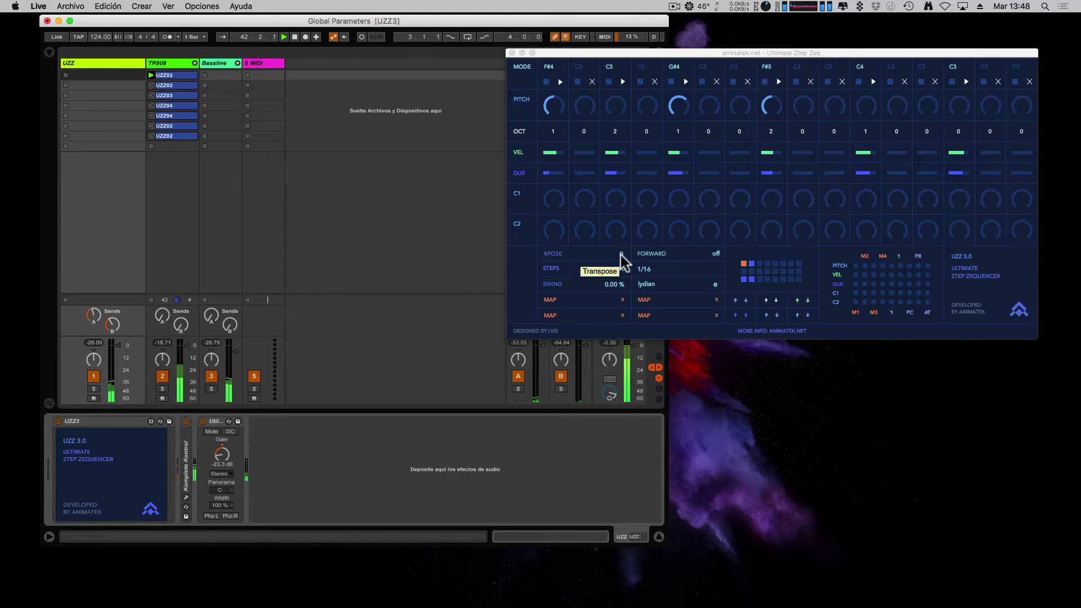
# Store the sequence transposed by 4 in preset slot 24, and return the transpose to 0
pyautogui.click(624, 254)
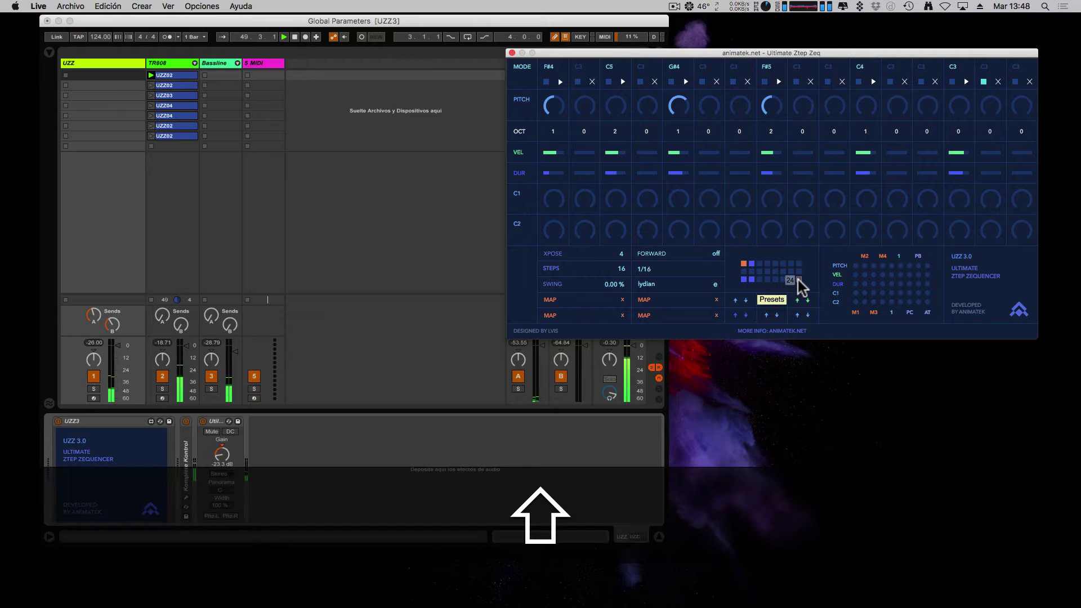
pyautogui.click(621, 269)
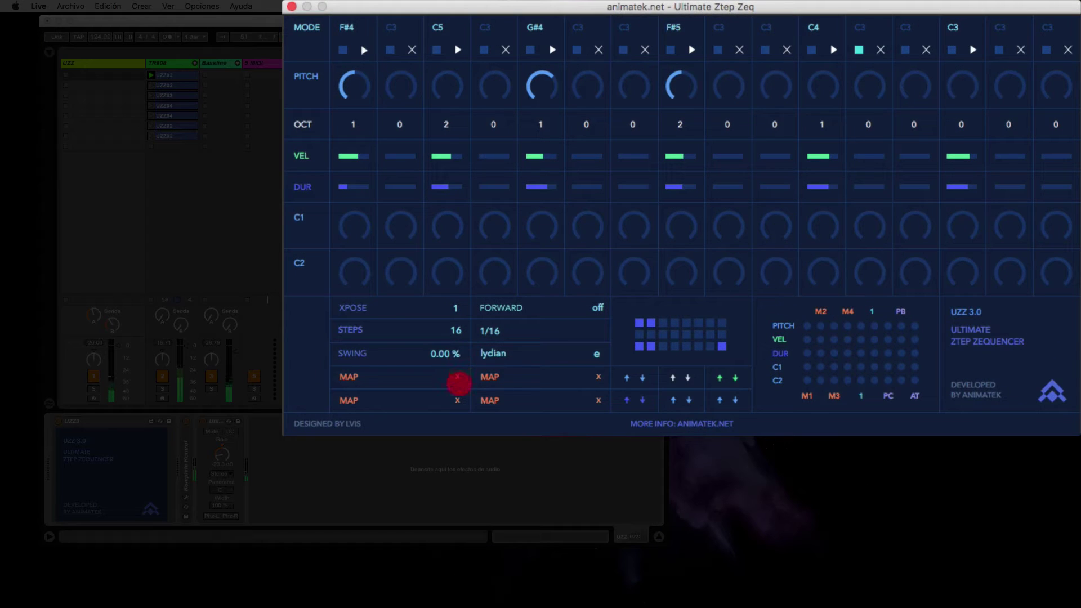
pyautogui.moveTo(459, 383); pyautogui.dragTo(456, 348)
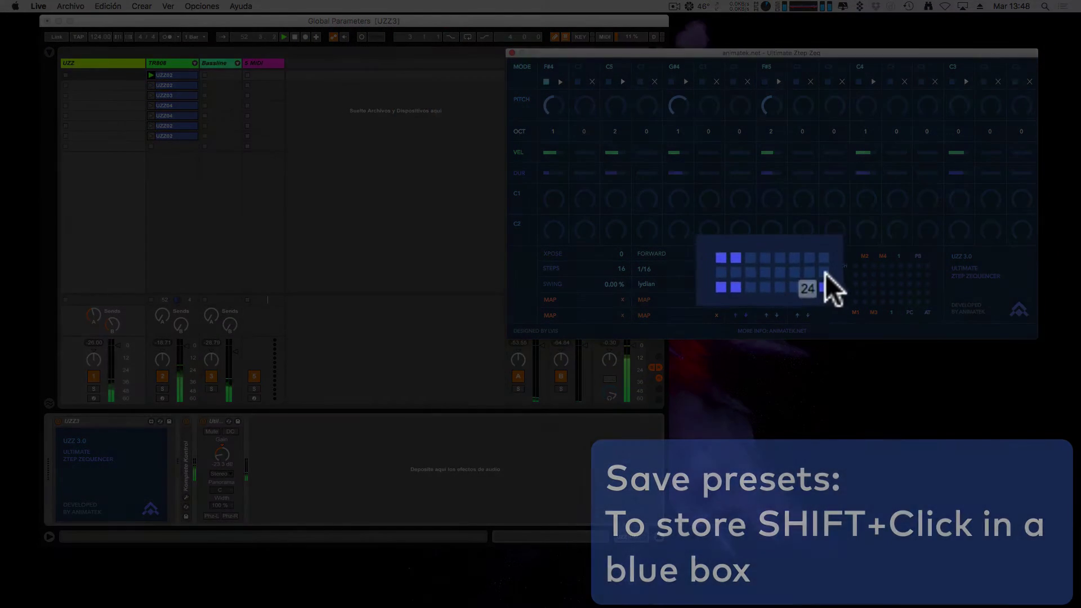
# Store the untransposed sequence in preset slot 8, and recall preset 24 followed by preset 8
pyautogui.keyDown('shift'); pyautogui.click(803, 263); pyautogui.keyUp('shift')
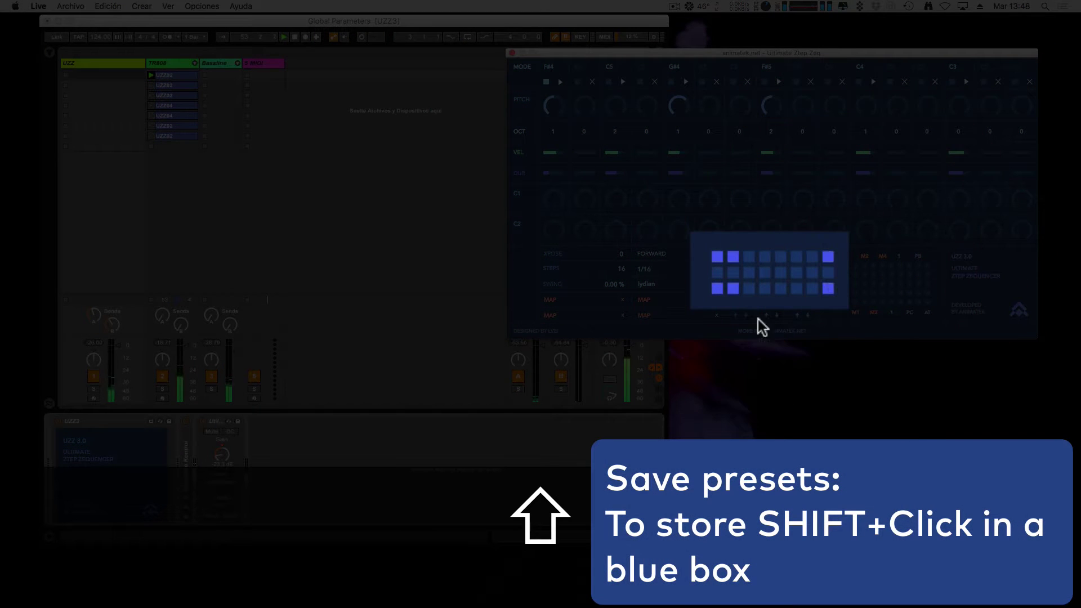
pyautogui.click(828, 289)
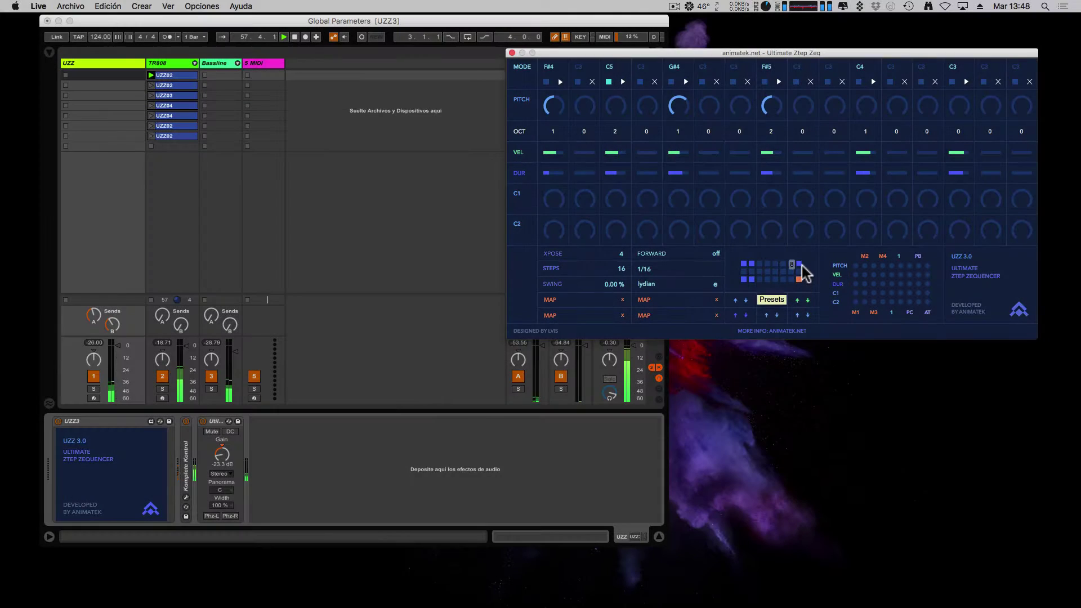
pyautogui.click(799, 264)
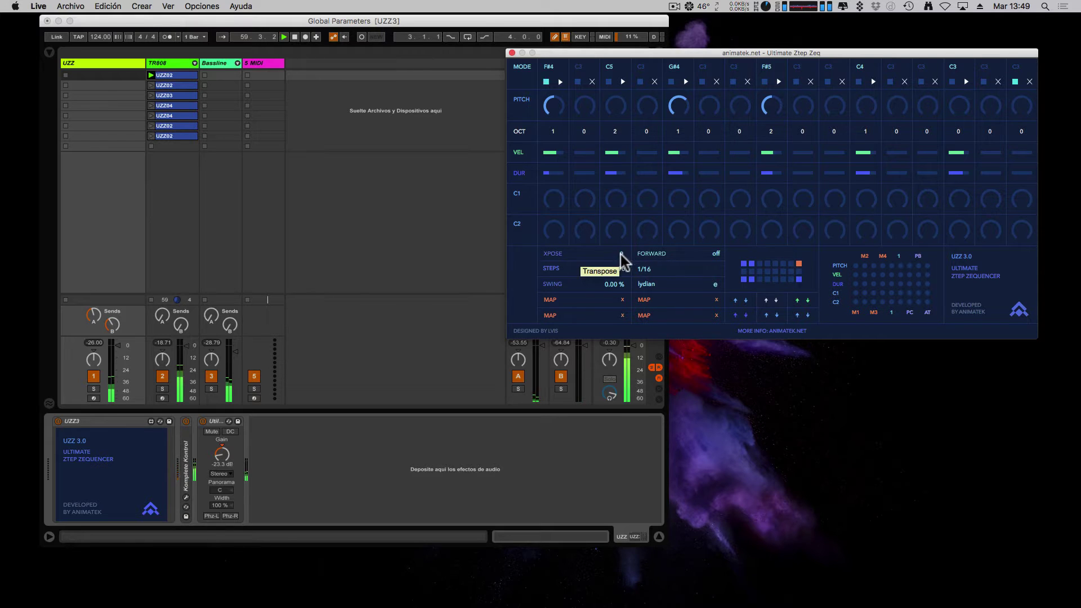
# Try transposing the sequence down to -12, and recall preset 8
pyautogui.moveTo(620, 255); pyautogui.dragTo(625, 294)
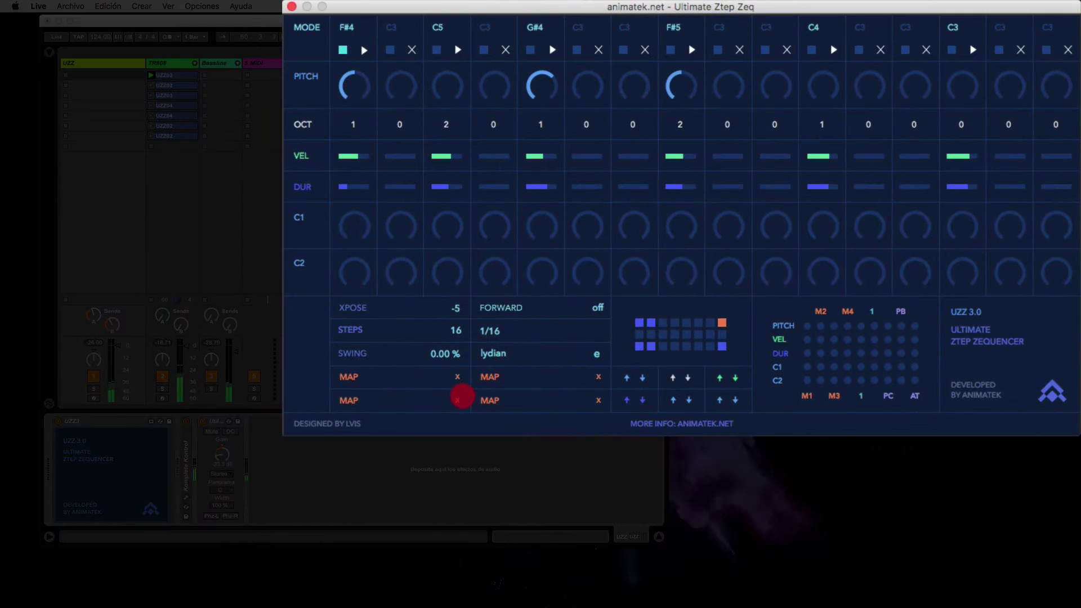
pyautogui.moveTo(461, 397); pyautogui.dragTo(462, 421)
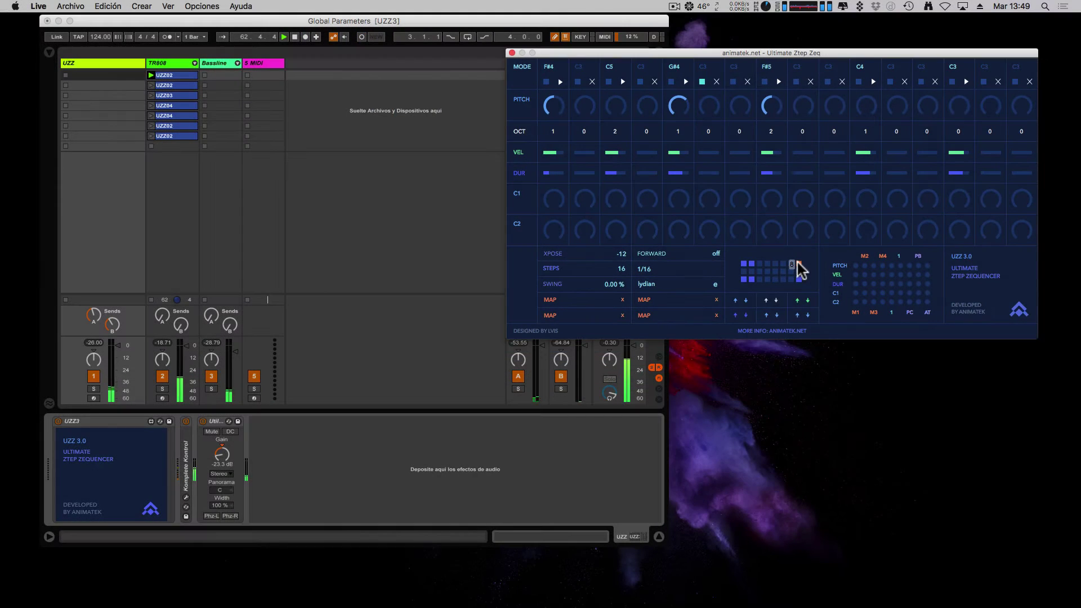
pyautogui.click(797, 264)
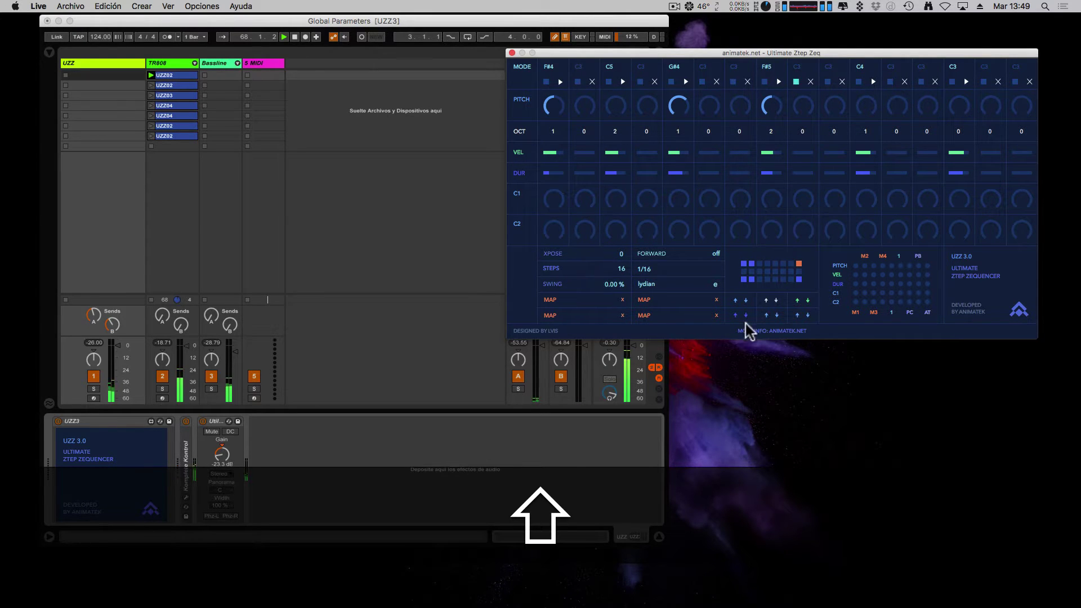
# Create a MIDI clip in the first slot of the UZZ track and draw several notes at different pitches
pyautogui.doubleClick(104, 75)
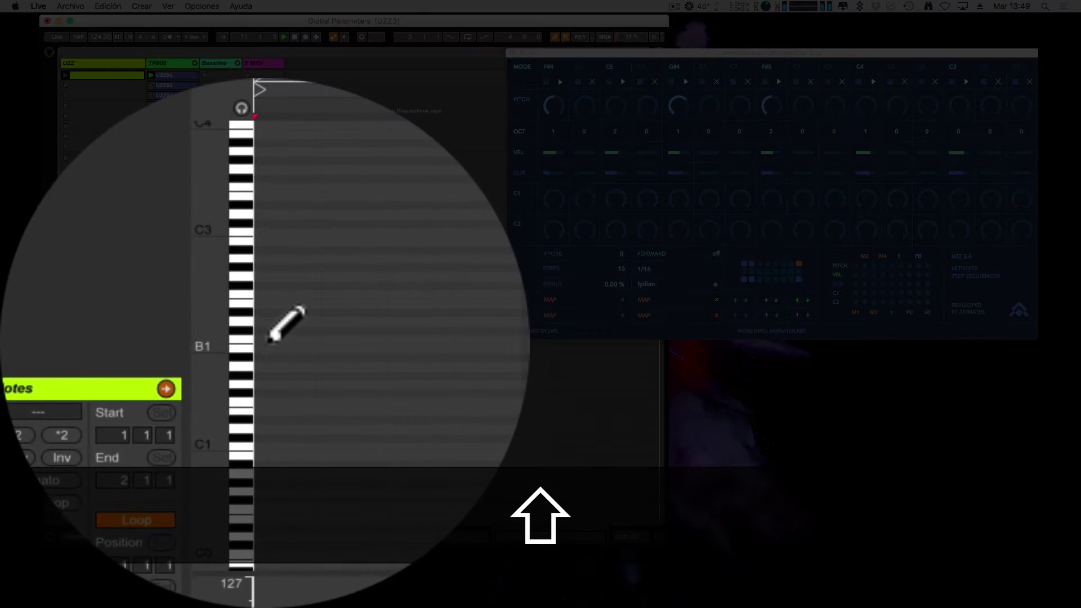
pyautogui.keyDown('shift'); pyautogui.click(211, 405); pyautogui.keyUp('shift')
pyautogui.keyDown('shift'); pyautogui.click(322, 342); pyautogui.keyUp('shift')
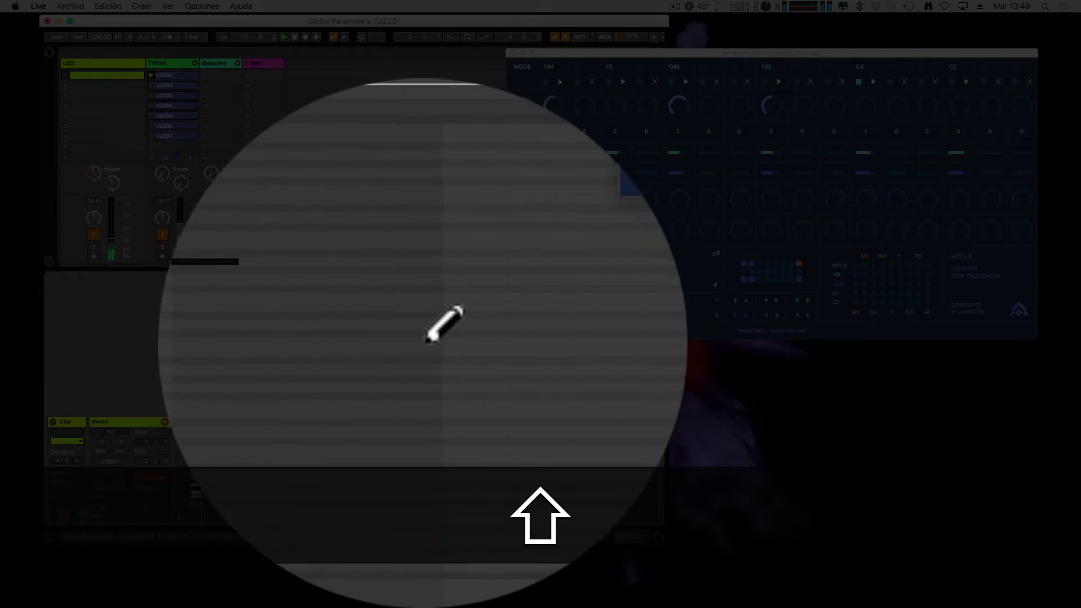
pyautogui.keyDown('shift'); pyautogui.click(440, 343); pyautogui.keyUp('shift')
pyautogui.keyDown('shift'); pyautogui.click(558, 375); pyautogui.keyUp('shift')
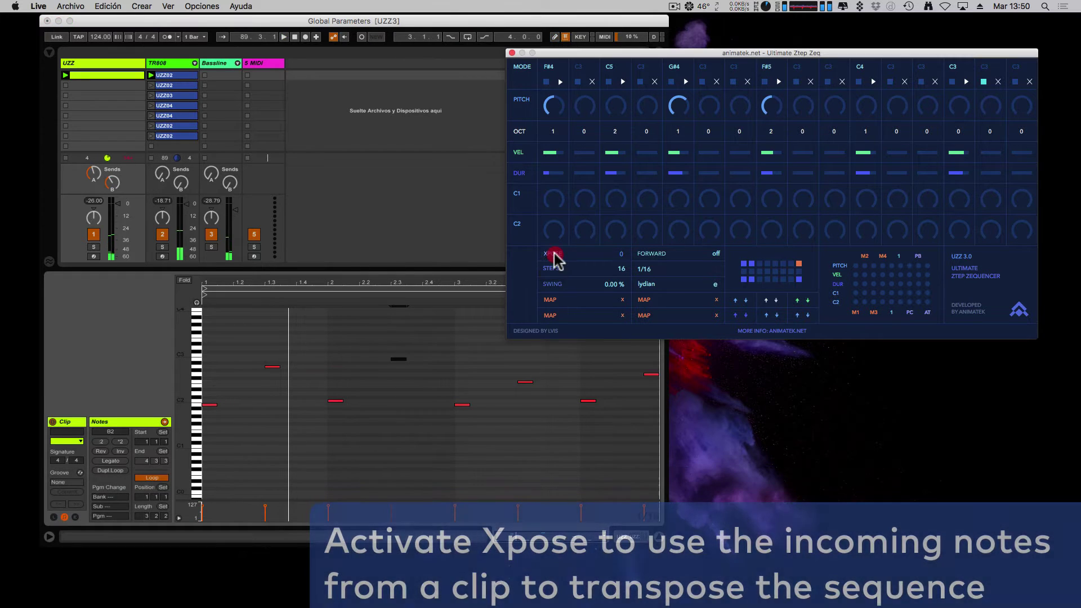
# Activate Xpose so the clip's incoming notes transpose the sequence, and place the clip's last note at G3
pyautogui.click(554, 257)
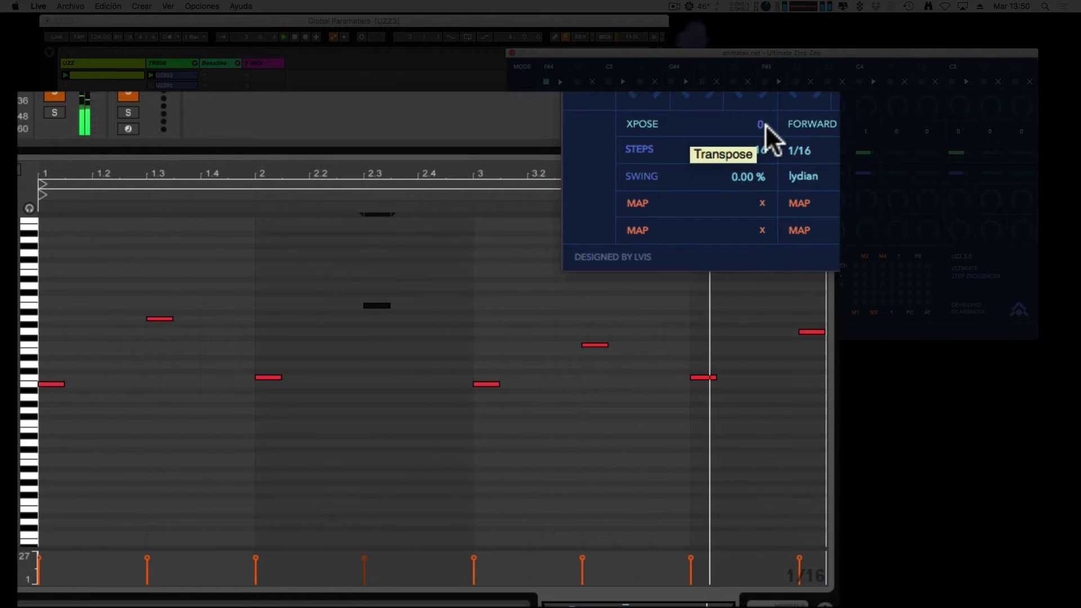
pyautogui.click(812, 309)
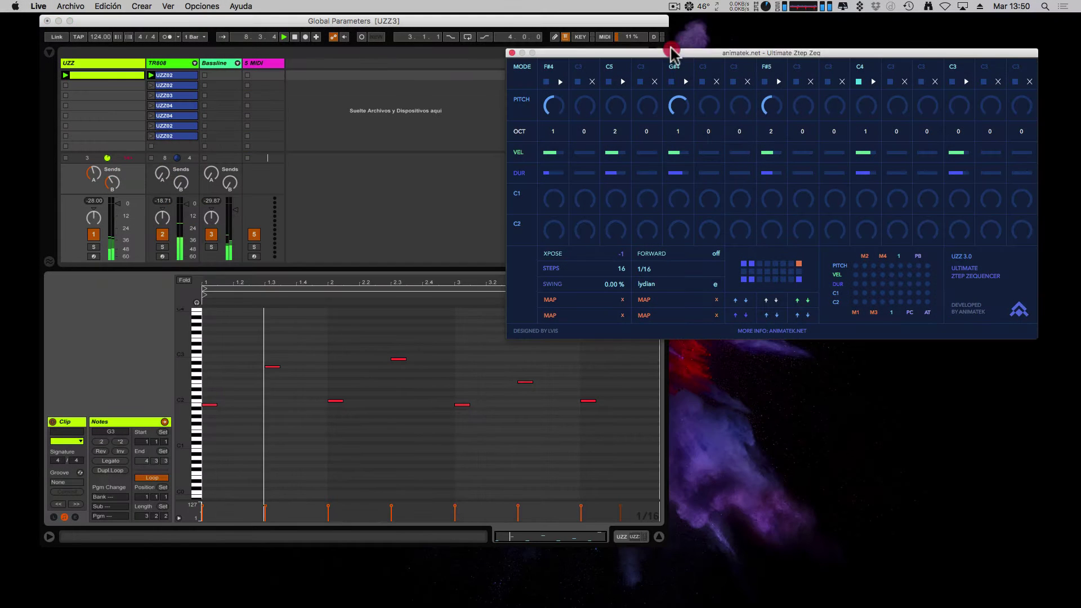
# Move the sequencer window off the end of the piano roll and lower the clip's last note to E3
pyautogui.moveTo(669, 49); pyautogui.dragTo(718, 11)
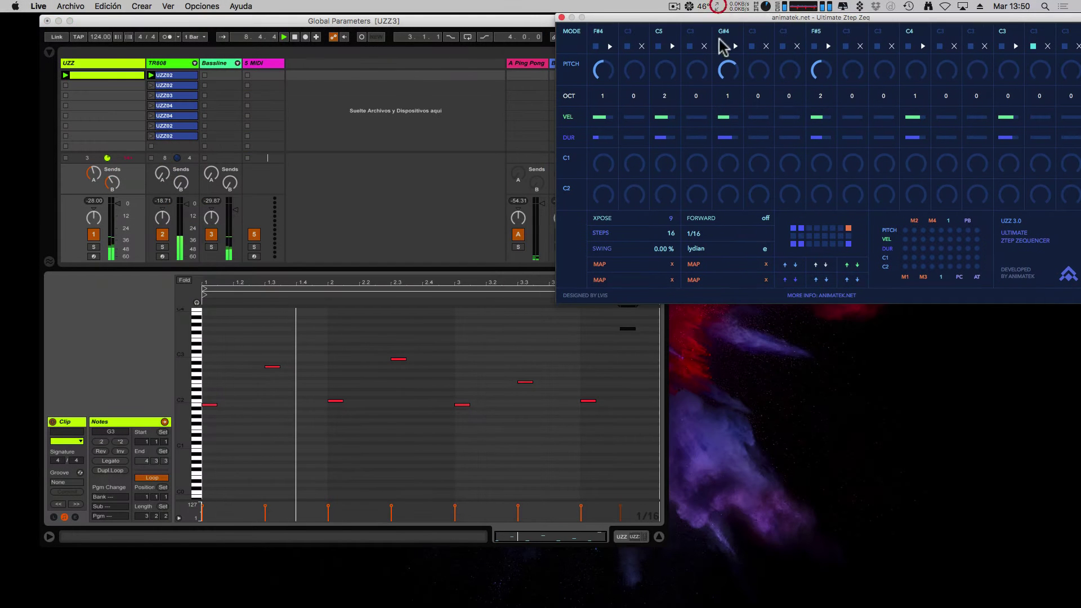
pyautogui.click(627, 331)
pyautogui.moveTo(627, 333); pyautogui.dragTo(630, 341)
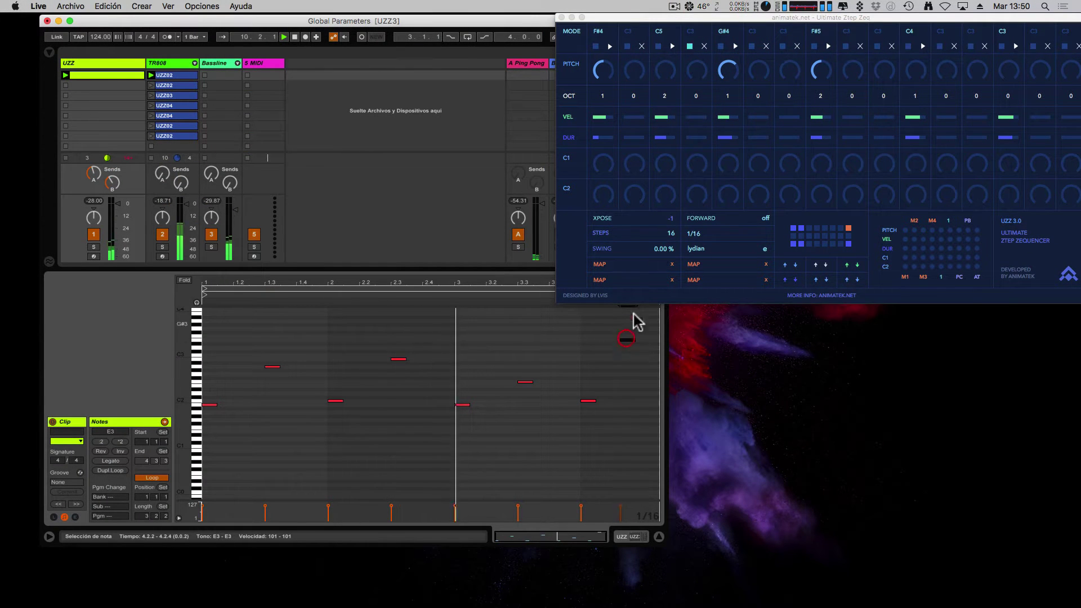
pyautogui.moveTo(756, 21); pyautogui.dragTo(728, 25)
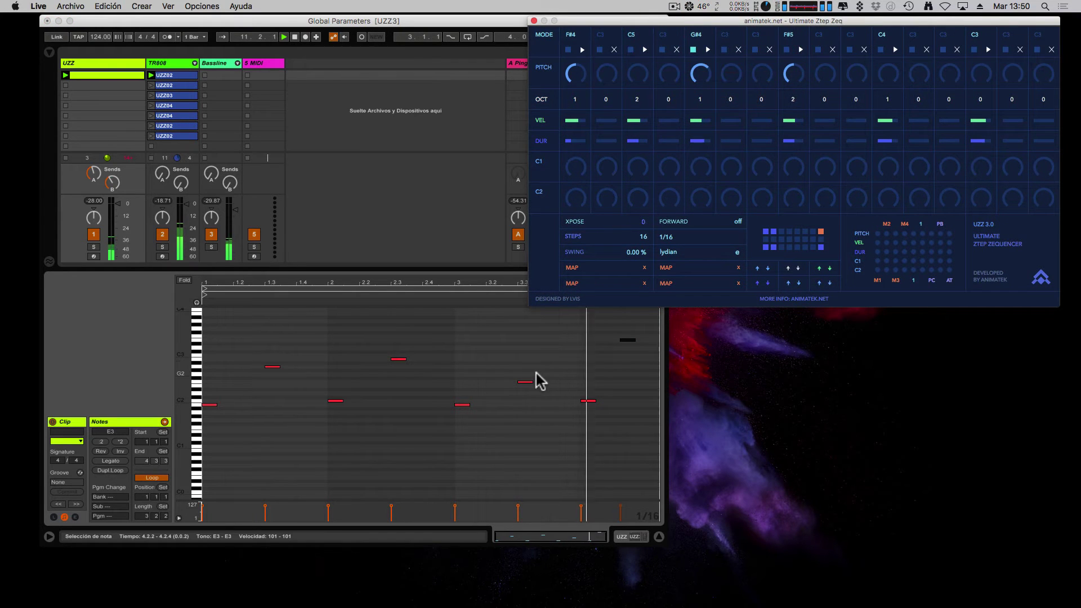
# Select the clip's notes from beat 1.3 to bar 2 and delete them
pyautogui.click(343, 398)
pyautogui.moveTo(344, 398); pyautogui.dragTo(266, 353)
pyautogui.press('Delete')
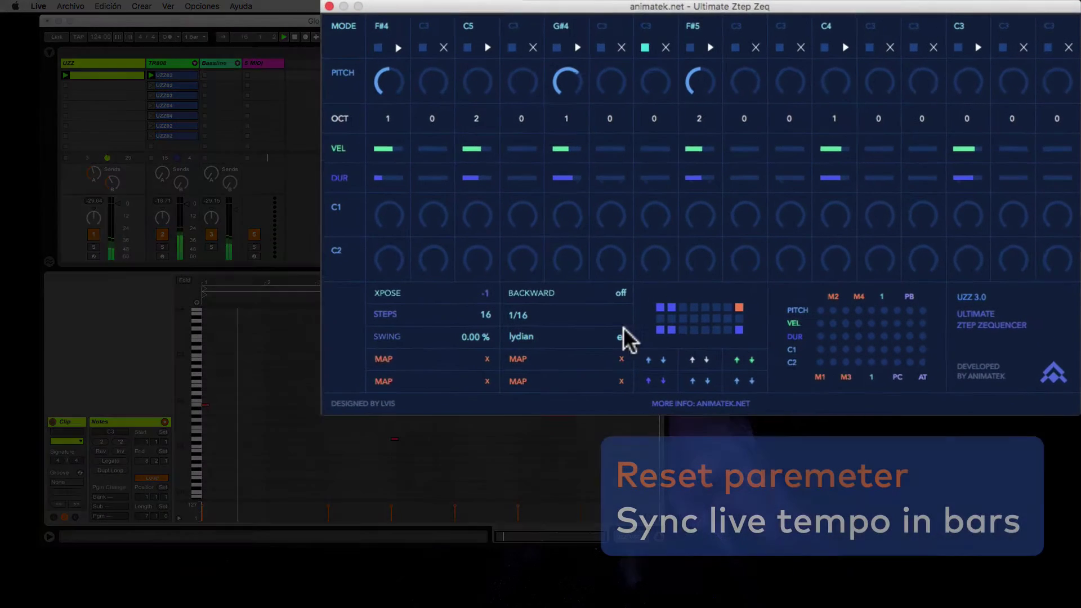
# Set the sequencer's Reset parameter to 1 bar and switch the playback direction to FWD & BWD
pyautogui.moveTo(624, 292); pyautogui.dragTo(623, 319)
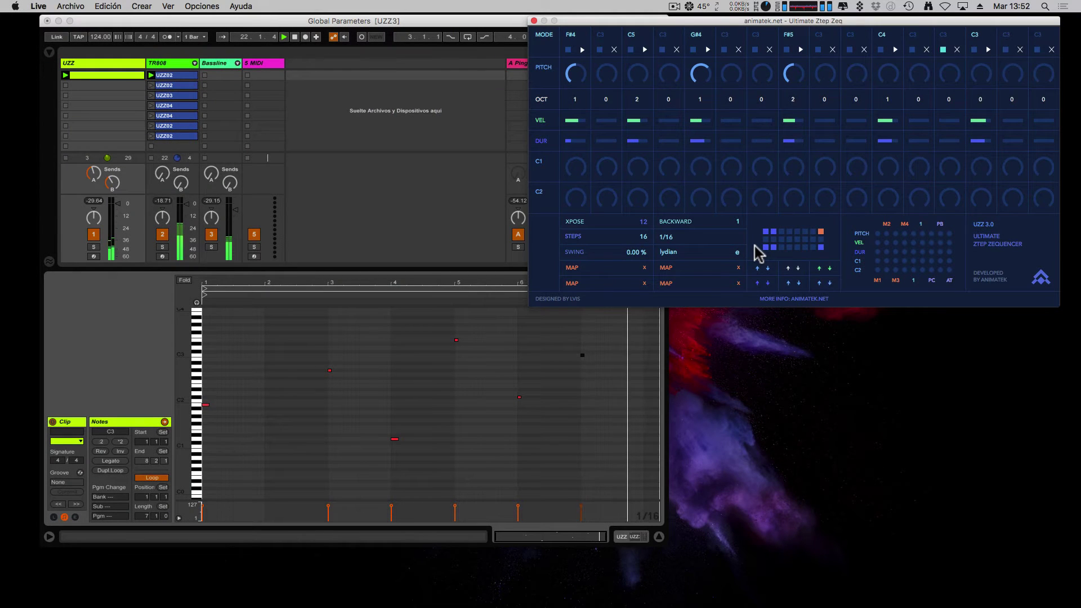
pyautogui.click(686, 223)
pyautogui.moveTo(686, 223); pyautogui.dragTo(686, 221)
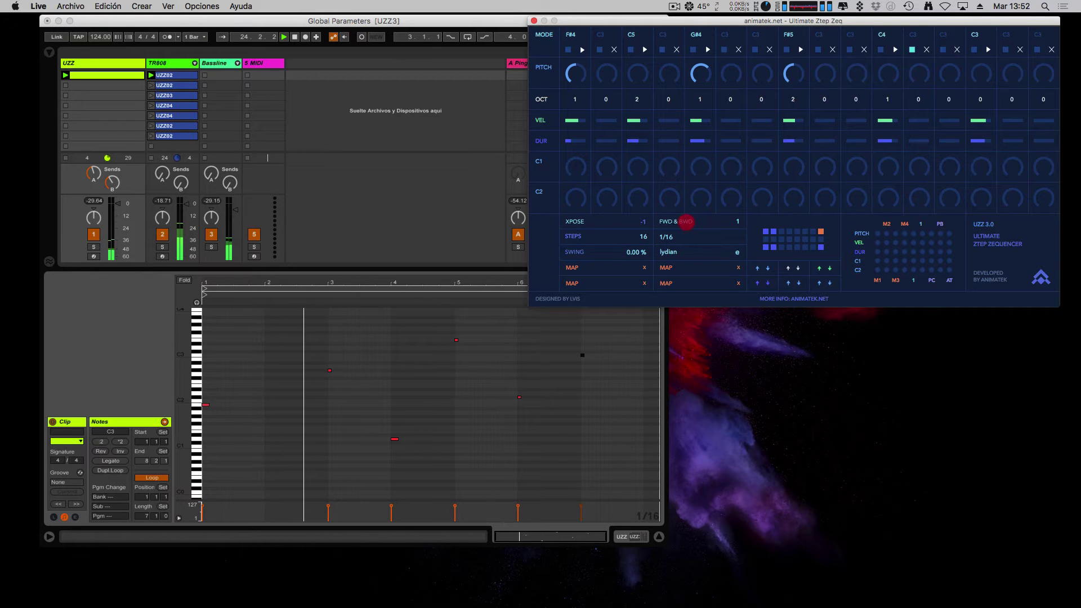
# Set the Reset parameter to 2 bars to complete the forward and backward cycle
pyautogui.click(738, 224)
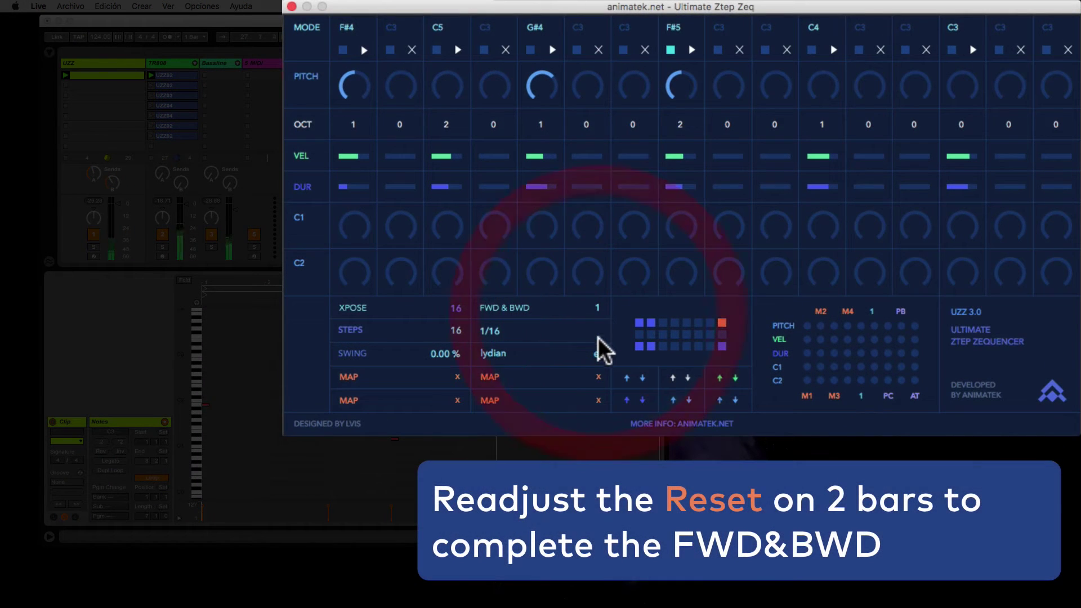
pyautogui.moveTo(599, 313); pyautogui.dragTo(601, 307)
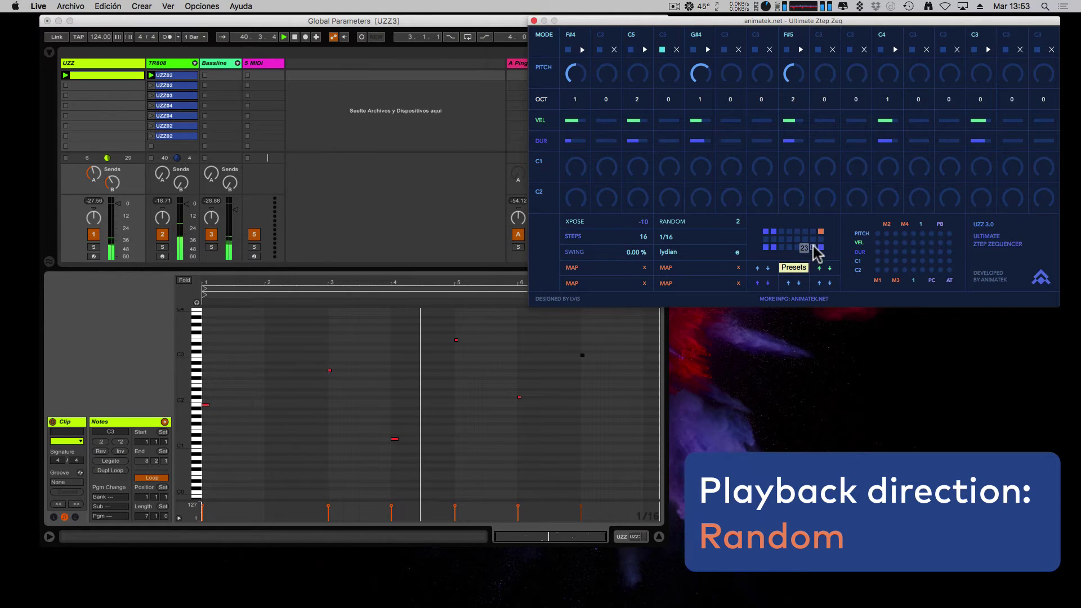
# Activate steps 9 and 6, and set step 6 to D5 at octave 2 with velocity and duration
pyautogui.click(833, 50)
pyautogui.click(739, 49)
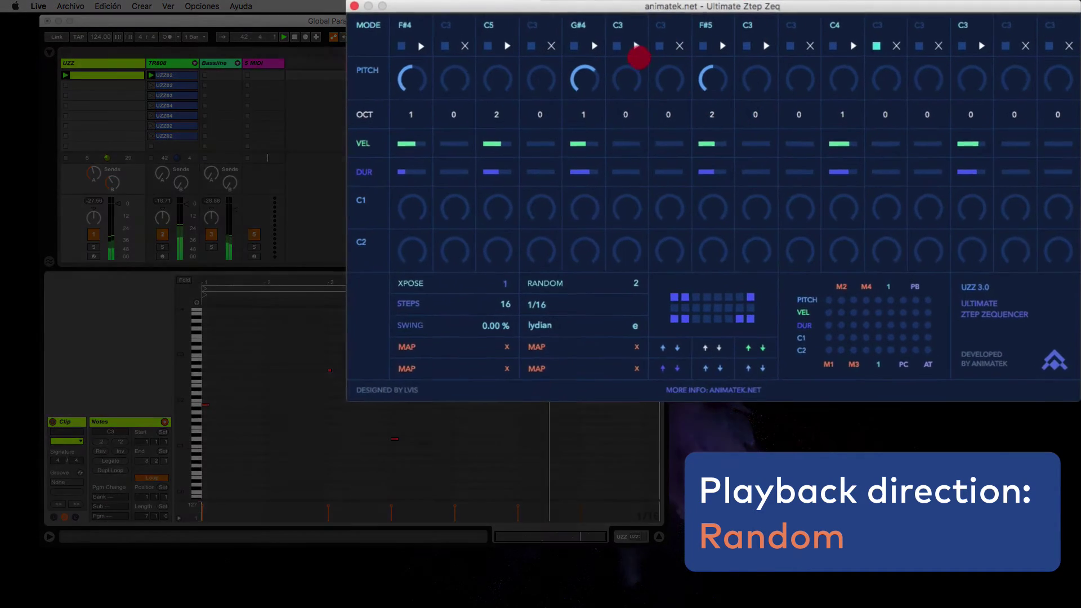
pyautogui.moveTo(589, 129); pyautogui.dragTo(591, 113)
pyautogui.click(590, 156)
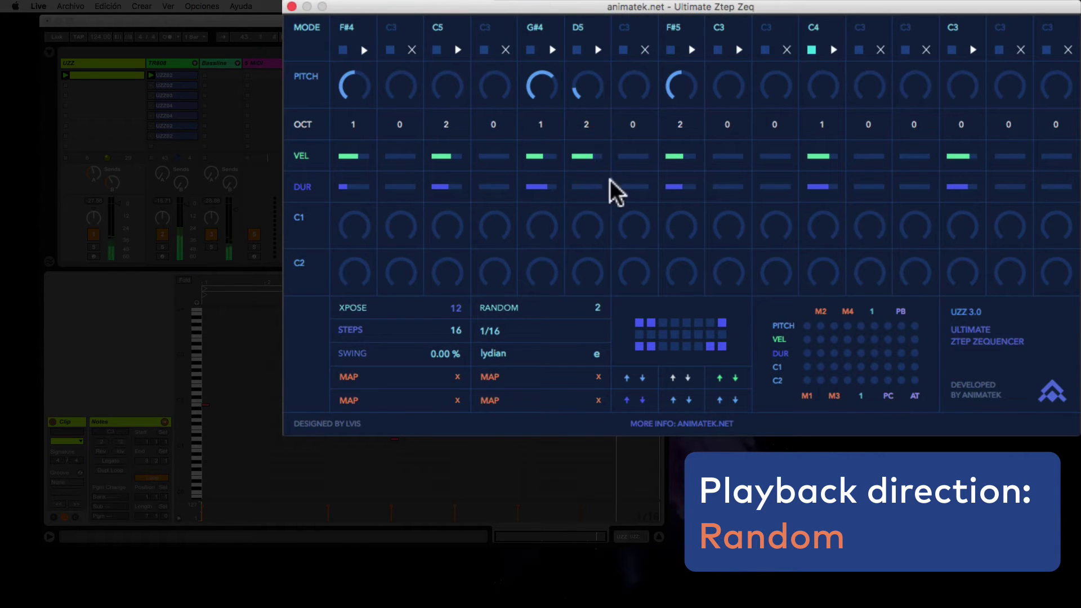
pyautogui.click(635, 157)
pyautogui.click(627, 188)
pyautogui.click(591, 187)
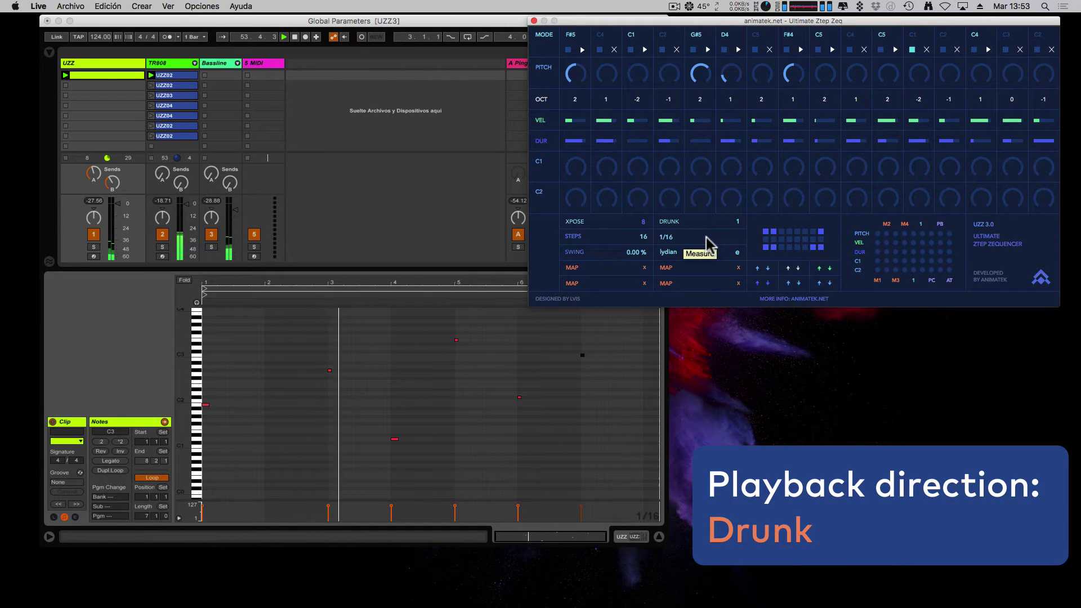
# Randomize the on/off modes of all sequencer steps
pyautogui.click(546, 41)
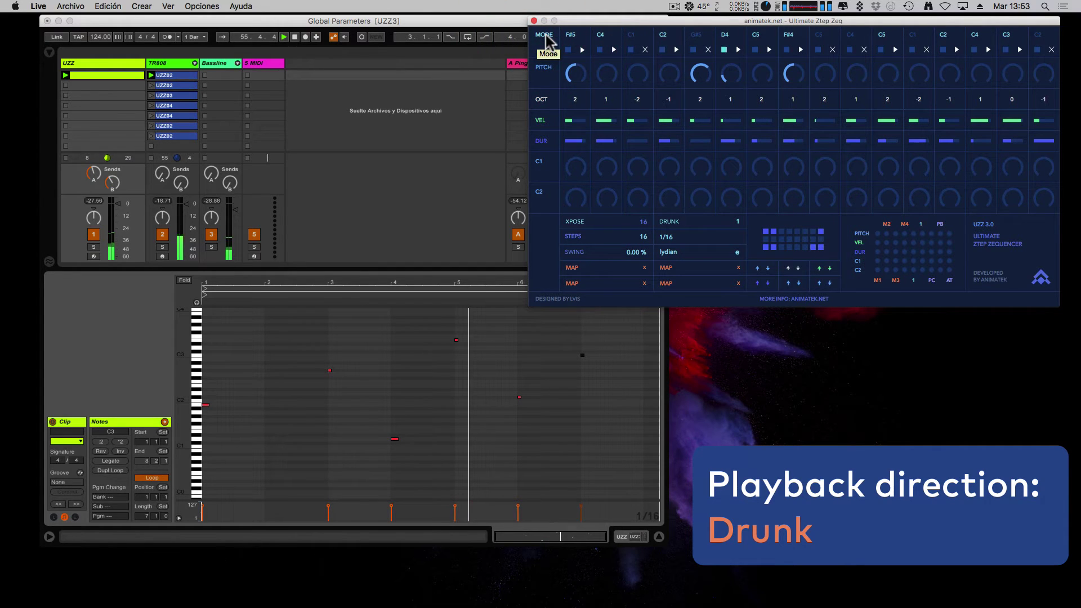
# Store the current sequence in a preset slot and remove the low transposition note at bar 4 from the clip
pyautogui.keyDown('shift'); pyautogui.click(813, 232); pyautogui.keyUp('shift')
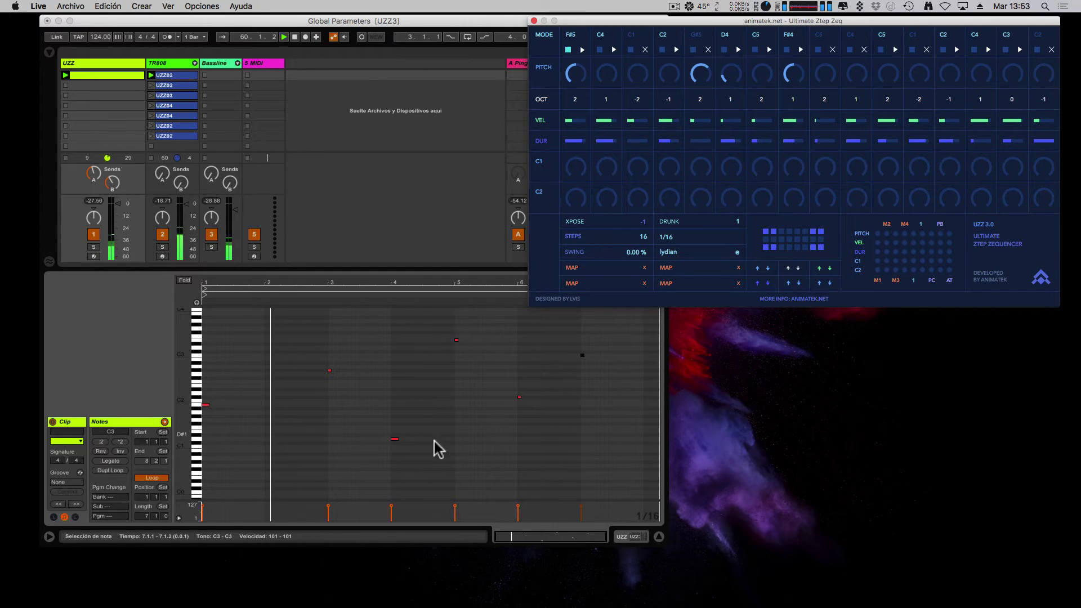
pyautogui.moveTo(437, 449); pyautogui.dragTo(370, 419)
pyautogui.click(394, 439)
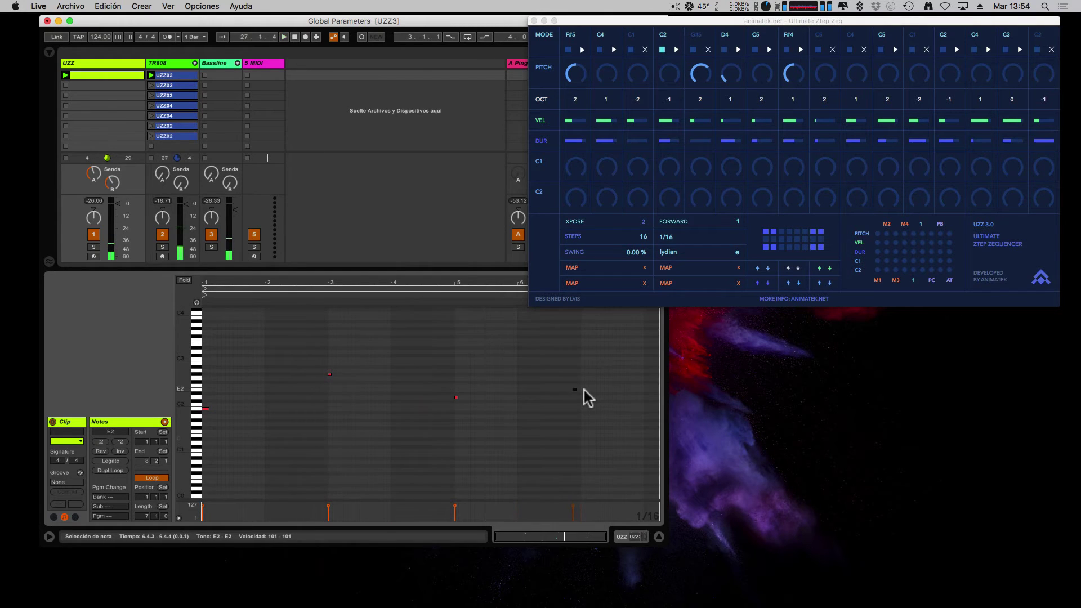
pyautogui.press('space')
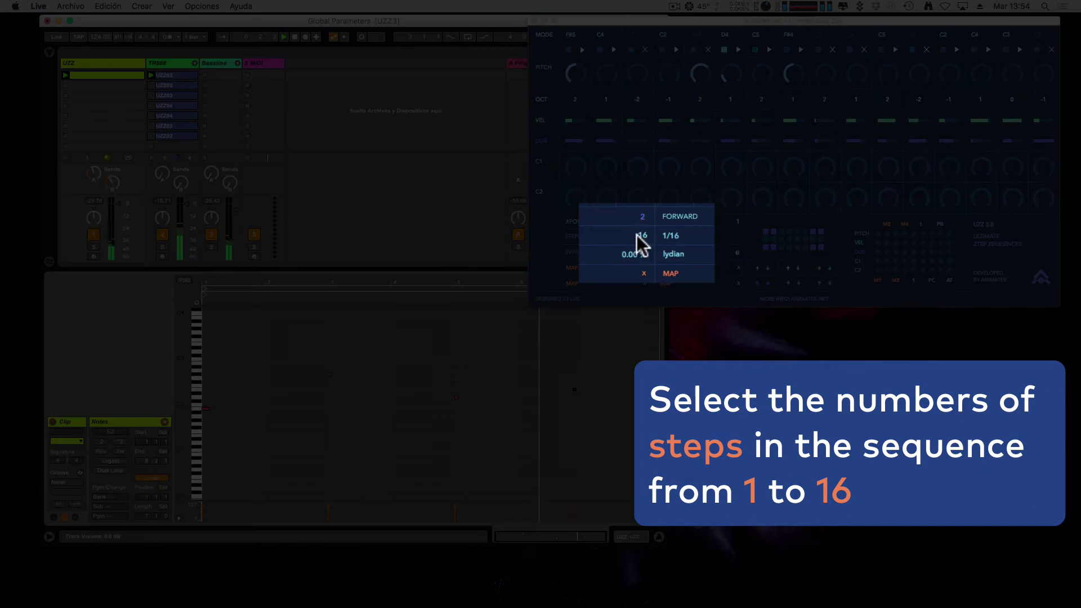
# Set the sequence length to 8 steps and randomize the pitches of all steps
pyautogui.moveTo(638, 237); pyautogui.dragTo(649, 259)
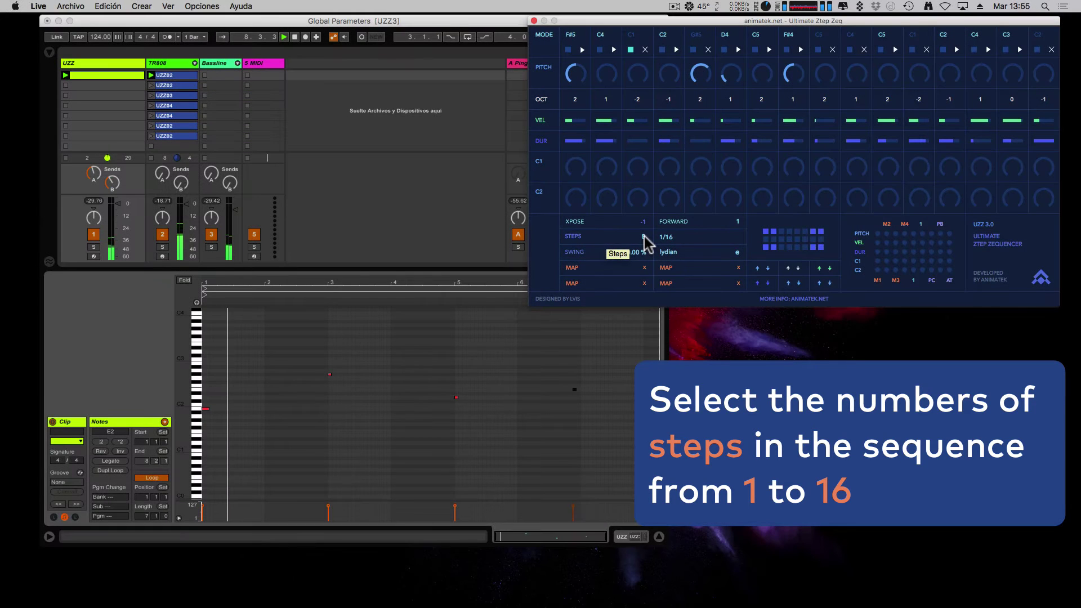
pyautogui.click(612, 77)
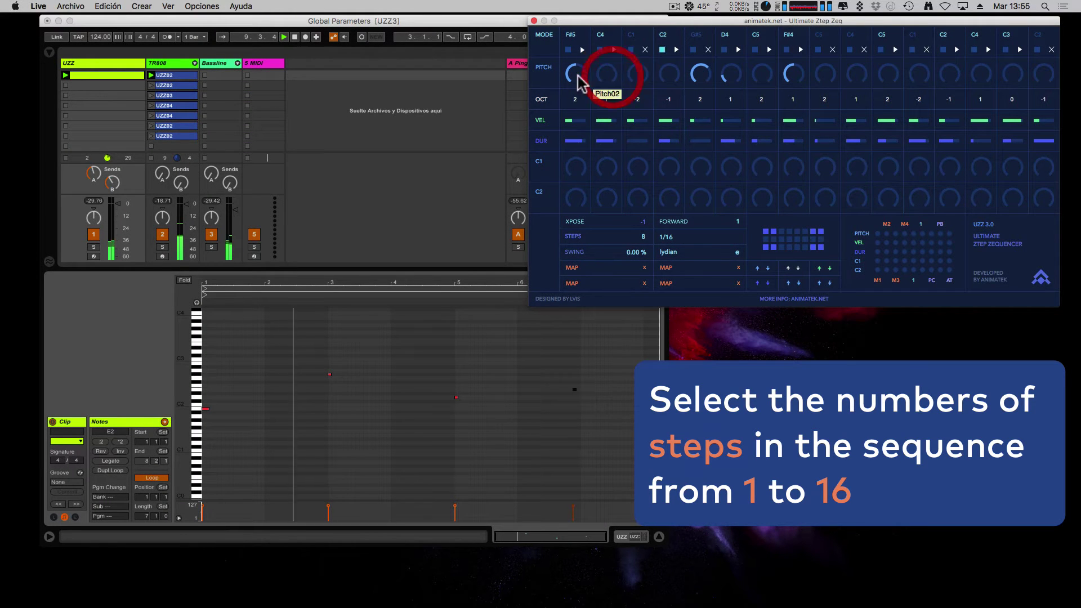
pyautogui.click(544, 71)
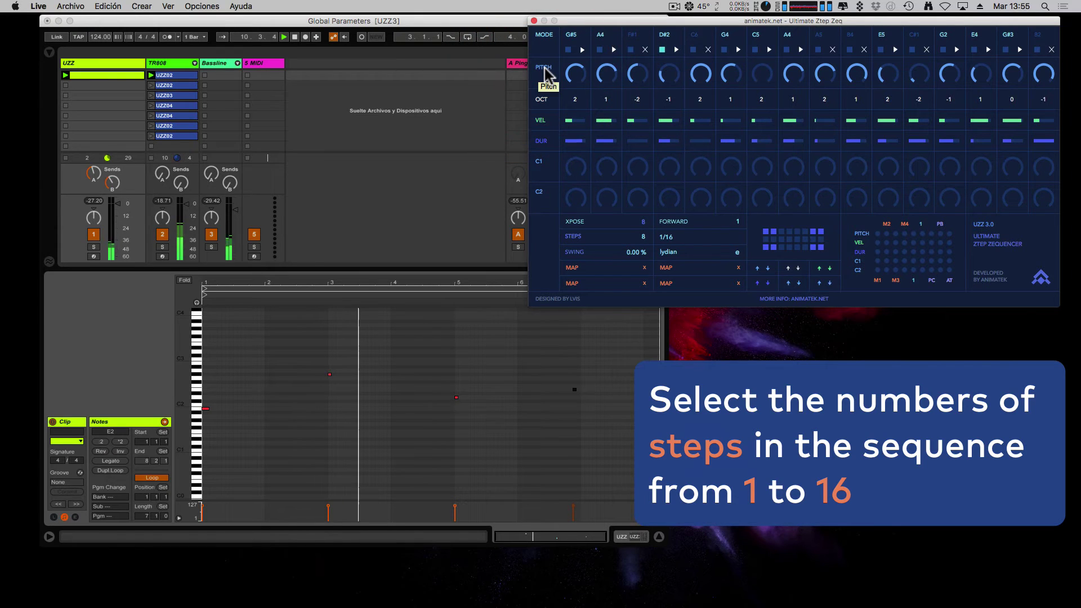
pyautogui.click(544, 70)
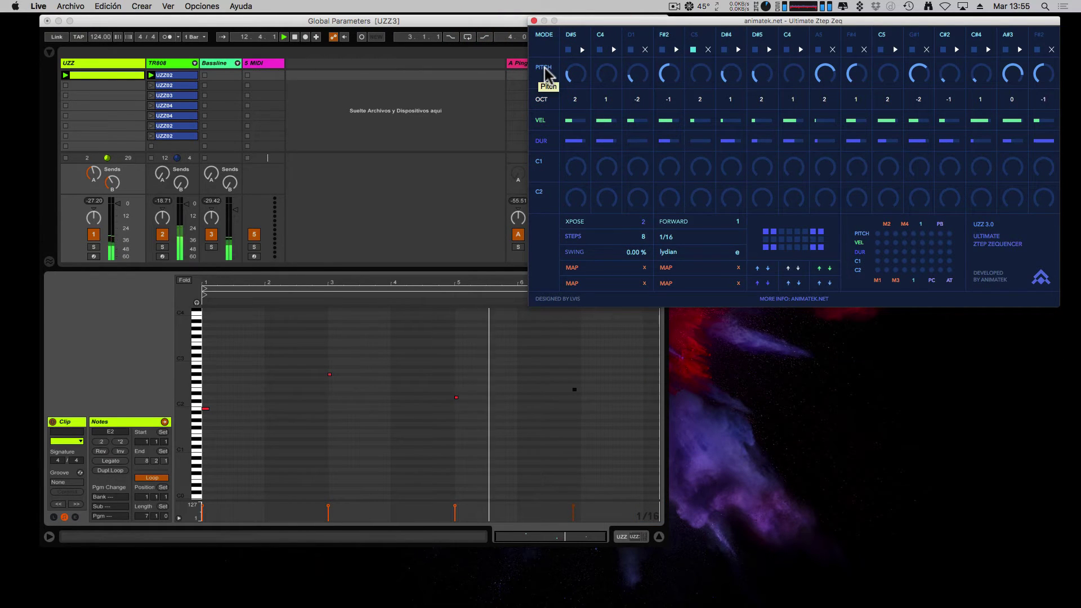
# Activate step 3 and adjust its octave and duration
pyautogui.click(645, 50)
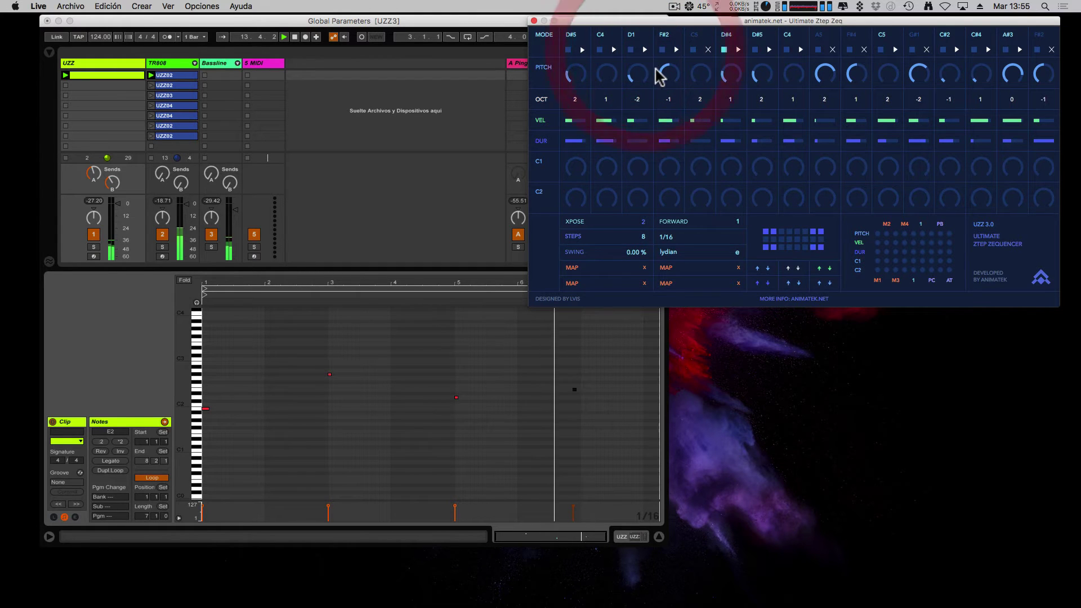
pyautogui.click(642, 100)
pyautogui.moveTo(642, 140); pyautogui.dragTo(656, 143)
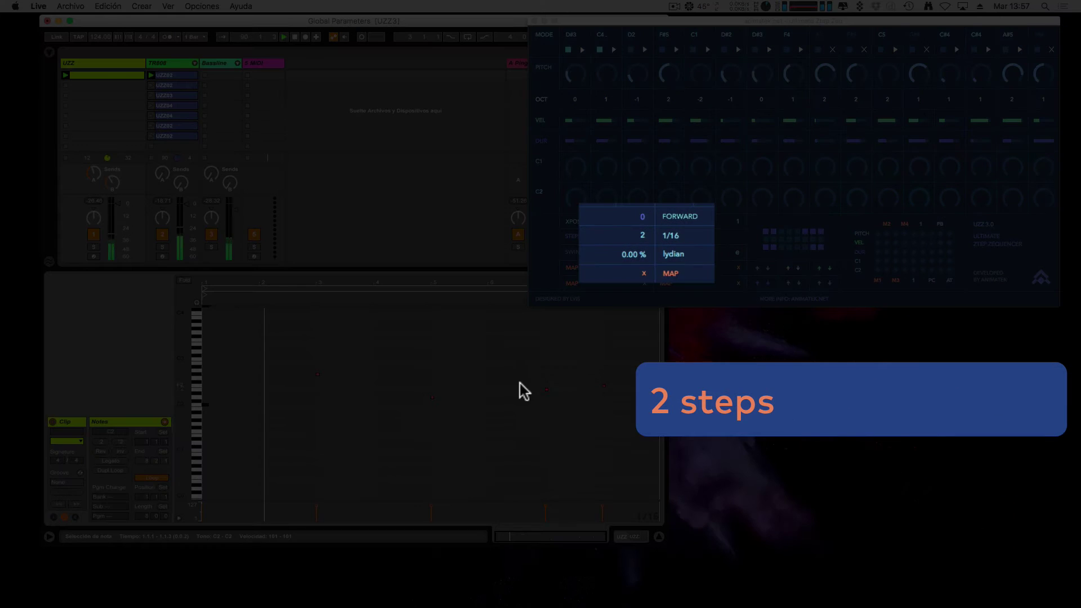
# Rework the transposition notes in the clip, including the note at its start
pyautogui.click(589, 373)
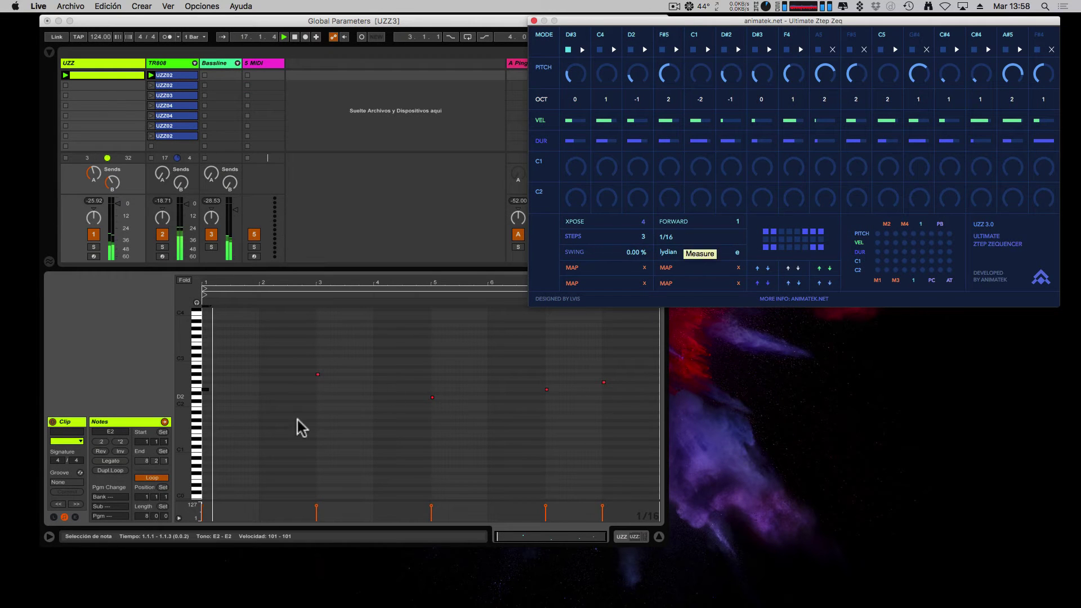
pyautogui.click(198, 385)
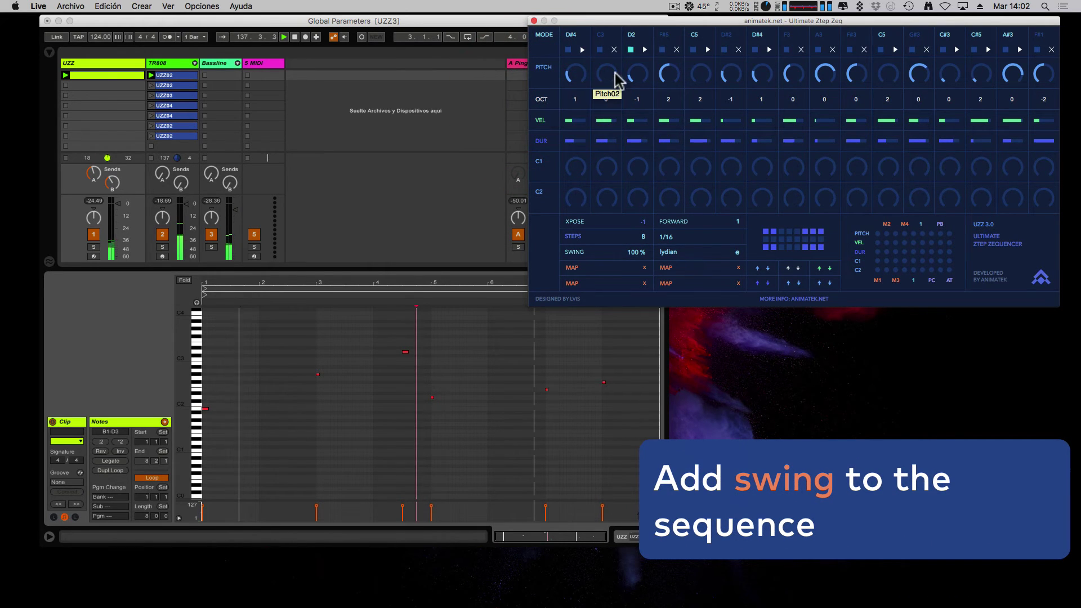
# Activate step 4 and set the sequence length to 16 steps
pyautogui.click(677, 49)
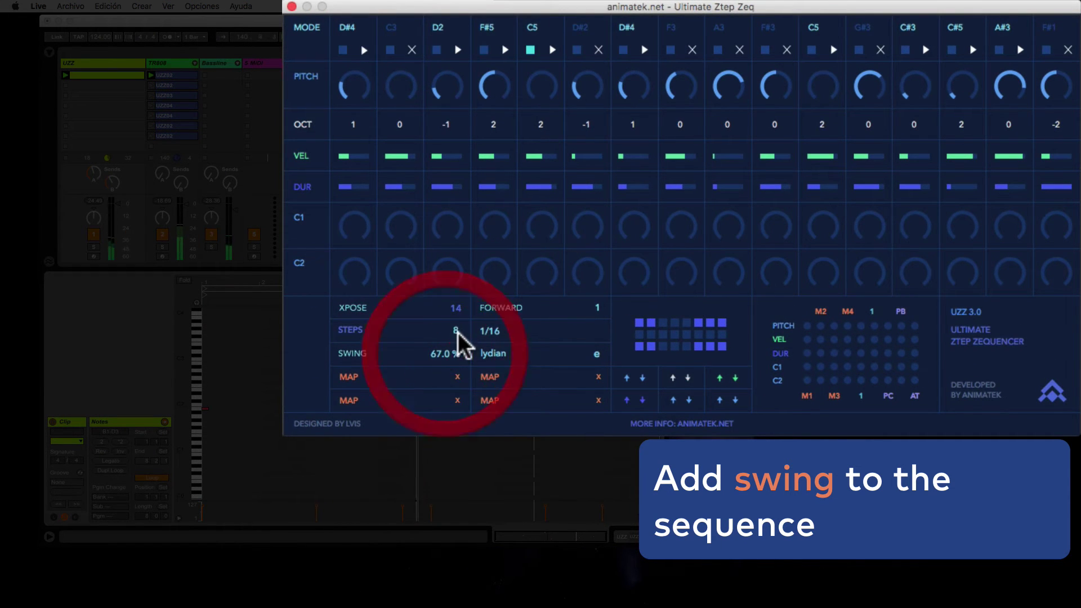
pyautogui.moveTo(459, 331); pyautogui.dragTo(488, 116)
pyautogui.moveTo(460, 303)
pyautogui.mouseDown()
pyautogui.moveTo(464, 312)
pyautogui.moveTo(500, 283)
pyautogui.mouseUp()
pyautogui.moveTo(460, 332)
pyautogui.mouseDown()
pyautogui.moveTo(324, 293)
pyautogui.moveTo(1076, 289)
pyautogui.moveTo(703, 204)
pyautogui.moveTo(295, 302)
pyautogui.mouseUp()
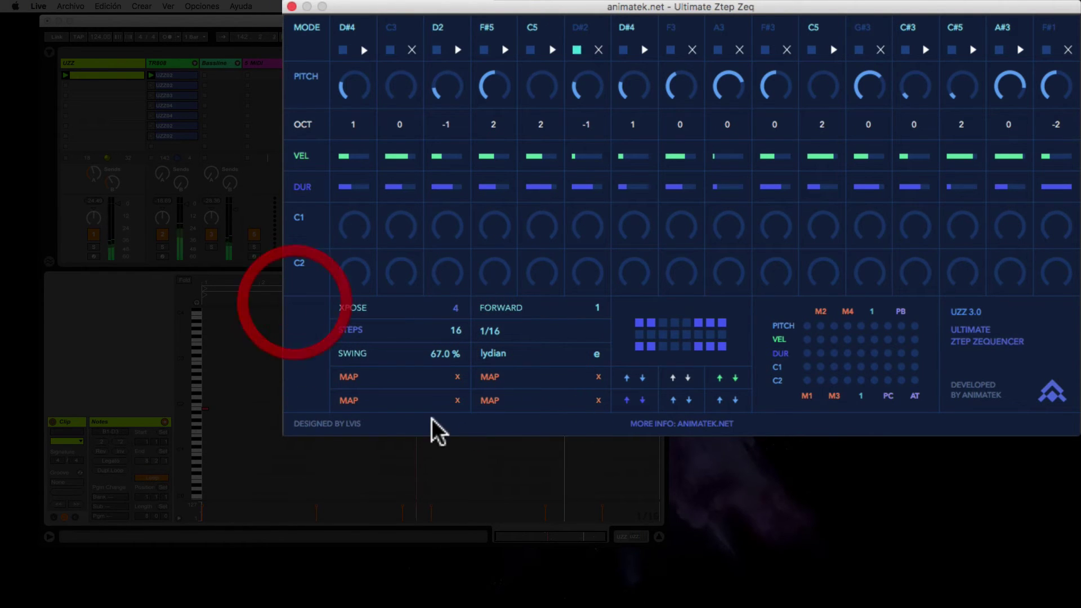
# Activate step 12 and randomize the velocities and durations of all steps
pyautogui.click(880, 50)
pyautogui.click(296, 159)
pyautogui.click(300, 187)
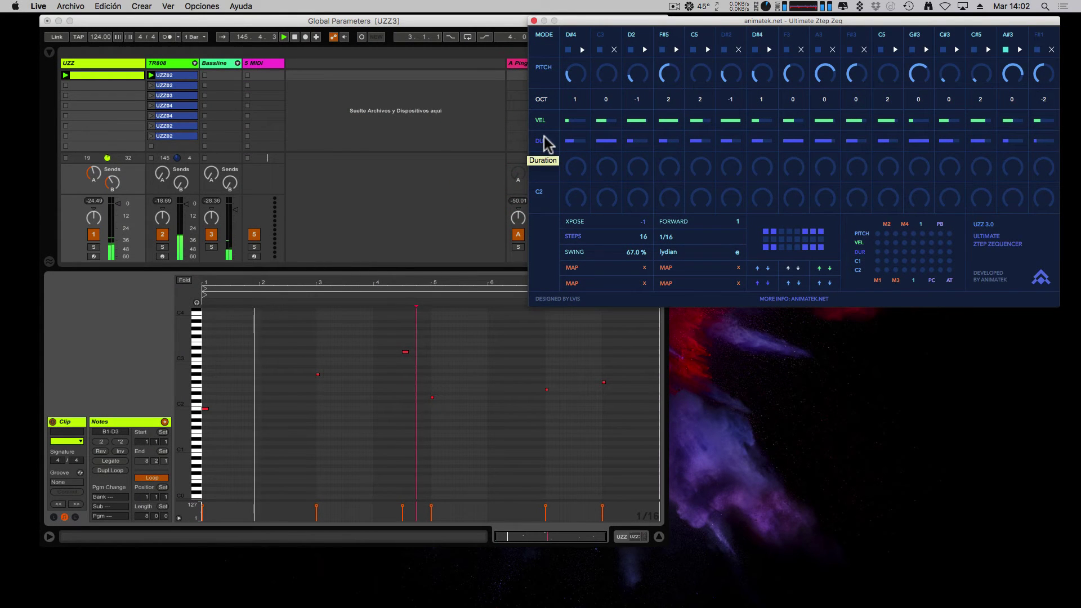
# Set the swing amount to 0% and store the sequence in an empty preset slot
pyautogui.moveTo(635, 251); pyautogui.dragTo(636, 542)
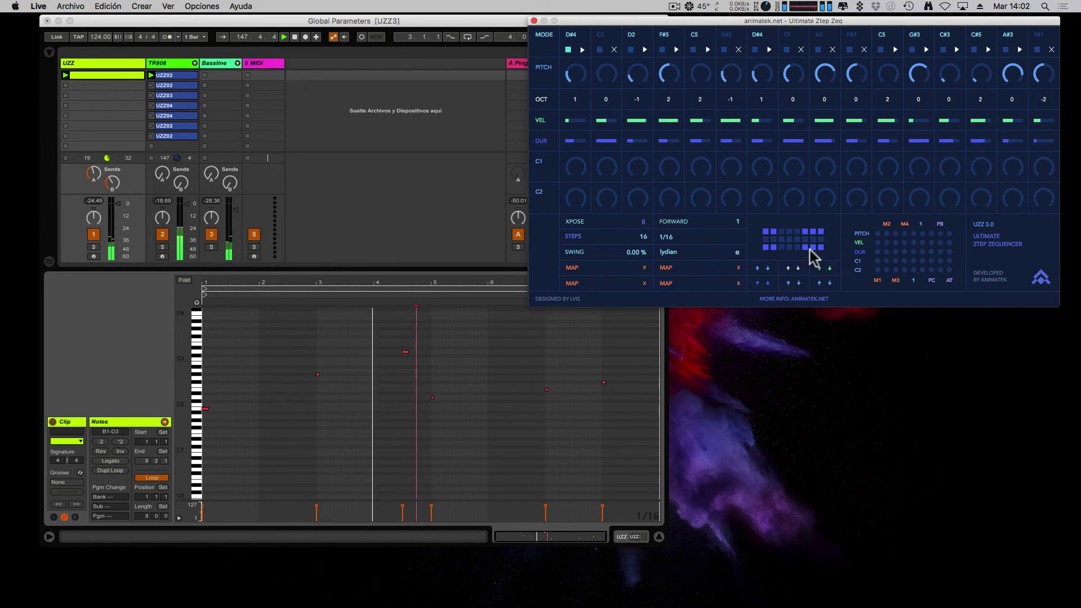
pyautogui.keyDown('shift'); pyautogui.click(797, 233); pyautogui.keyUp('shift')
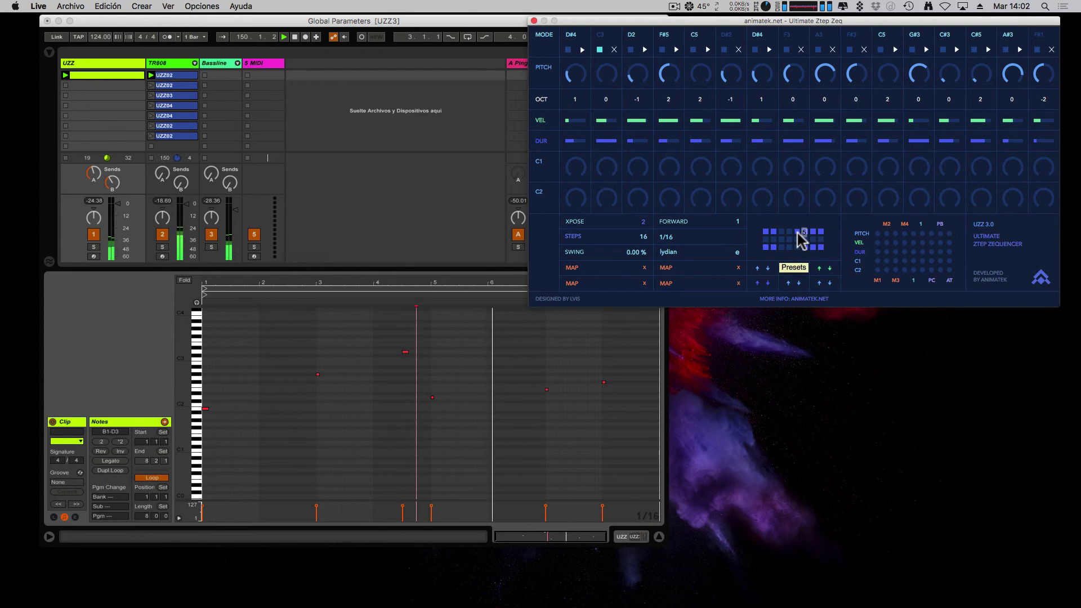
# Set the swing amount to 30% and store the swung version in another preset slot
pyautogui.click(643, 237)
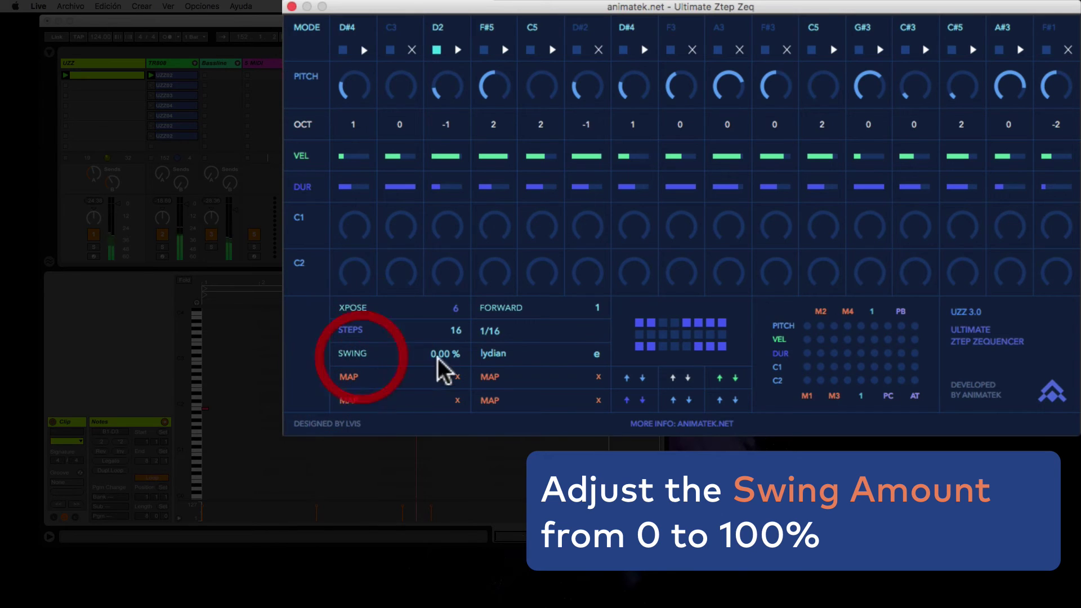
pyautogui.click(558, 293)
pyautogui.moveTo(478, 23); pyautogui.dragTo(485, 80)
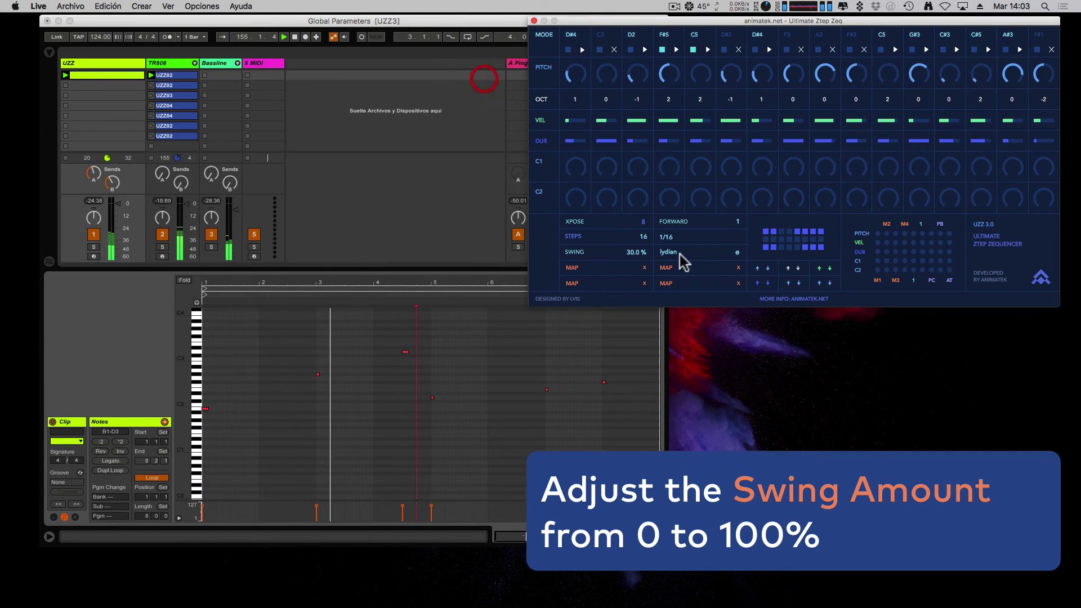
pyautogui.click(798, 242)
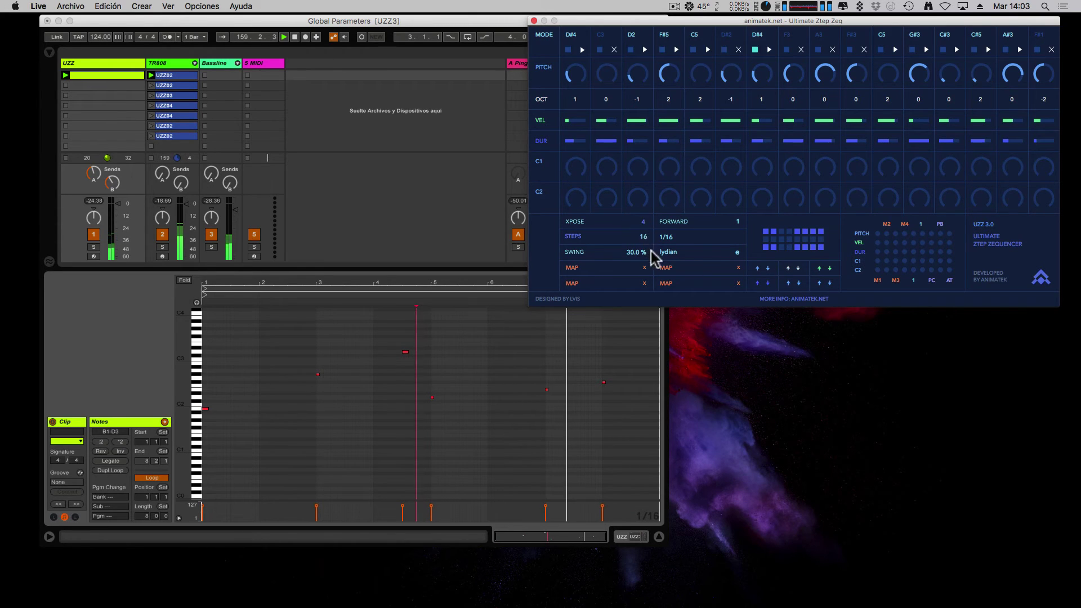
# Set the sequence length to 3 steps and the swing amount to 45%
pyautogui.moveTo(646, 237); pyautogui.dragTo(650, 282)
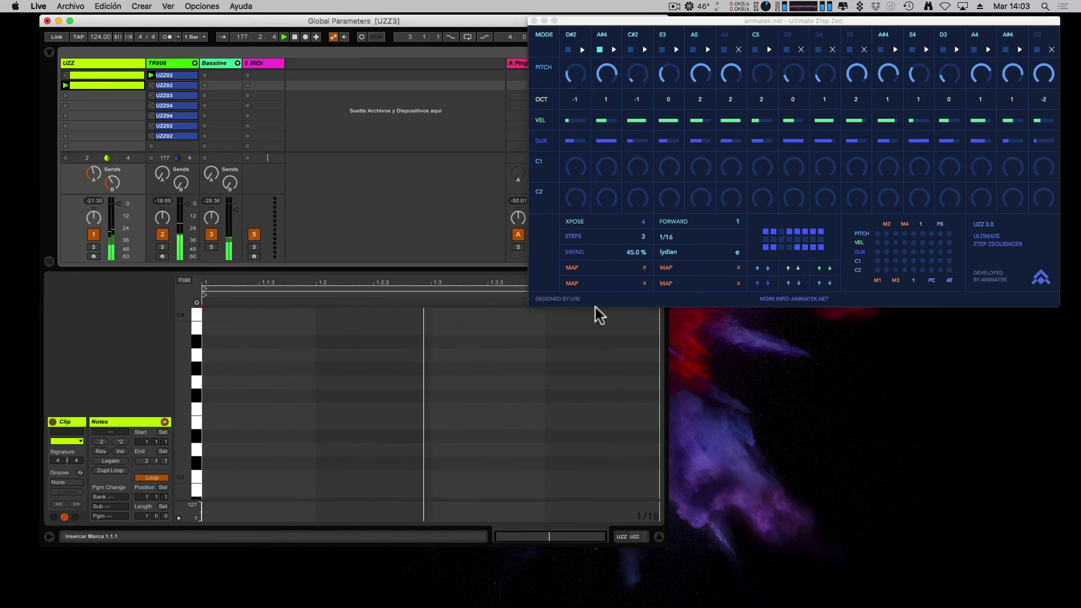
pyautogui.click(583, 259)
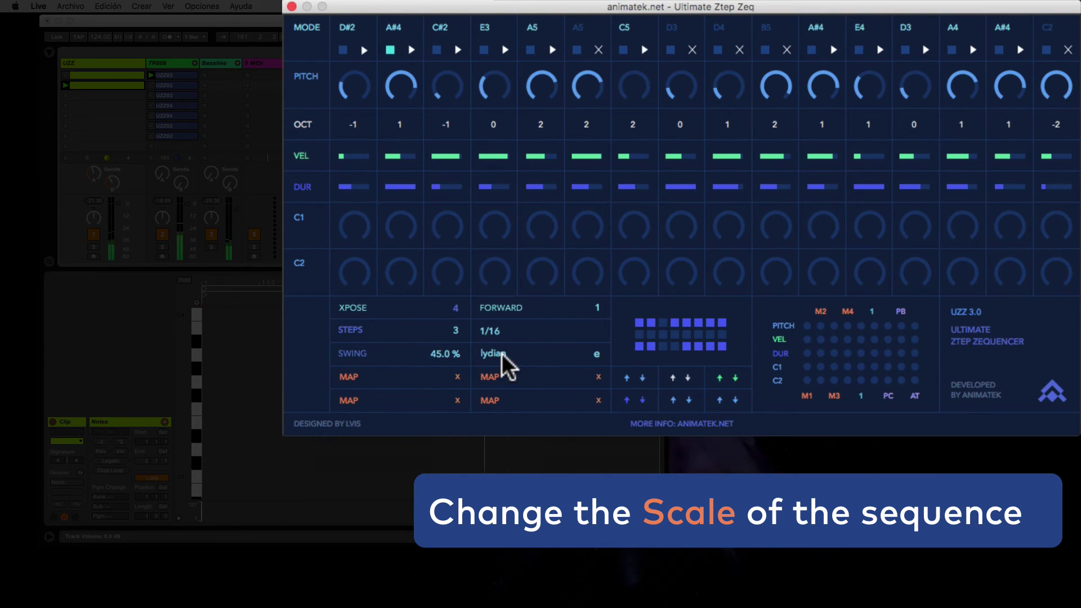
# Change the sequence's scale through mixolydian and aeolian to wholetone, and set its tonic to f
pyautogui.moveTo(502, 354); pyautogui.dragTo(505, 355)
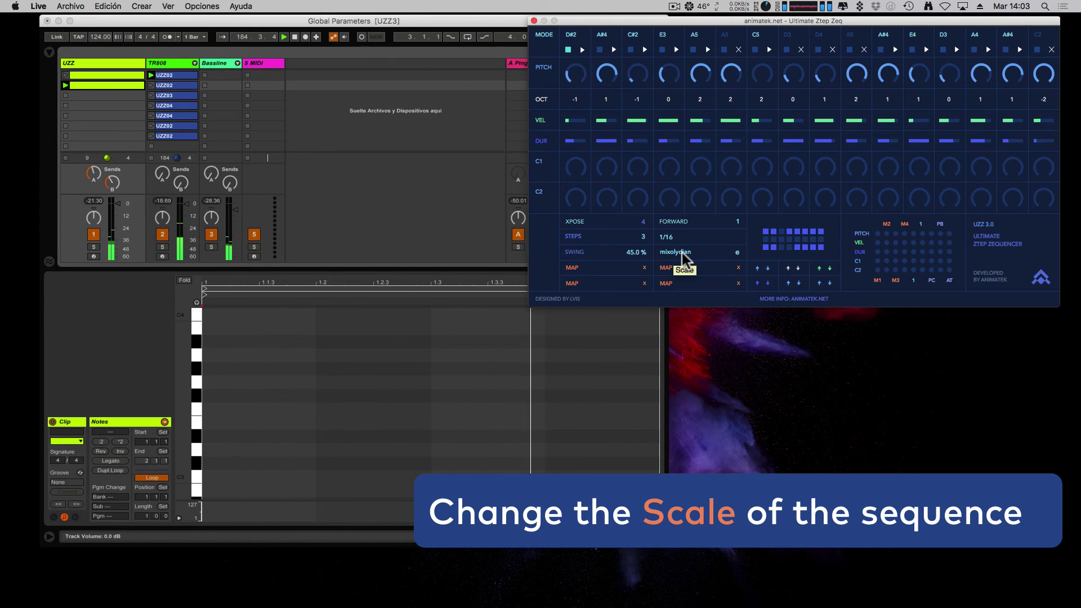
pyautogui.click(682, 253)
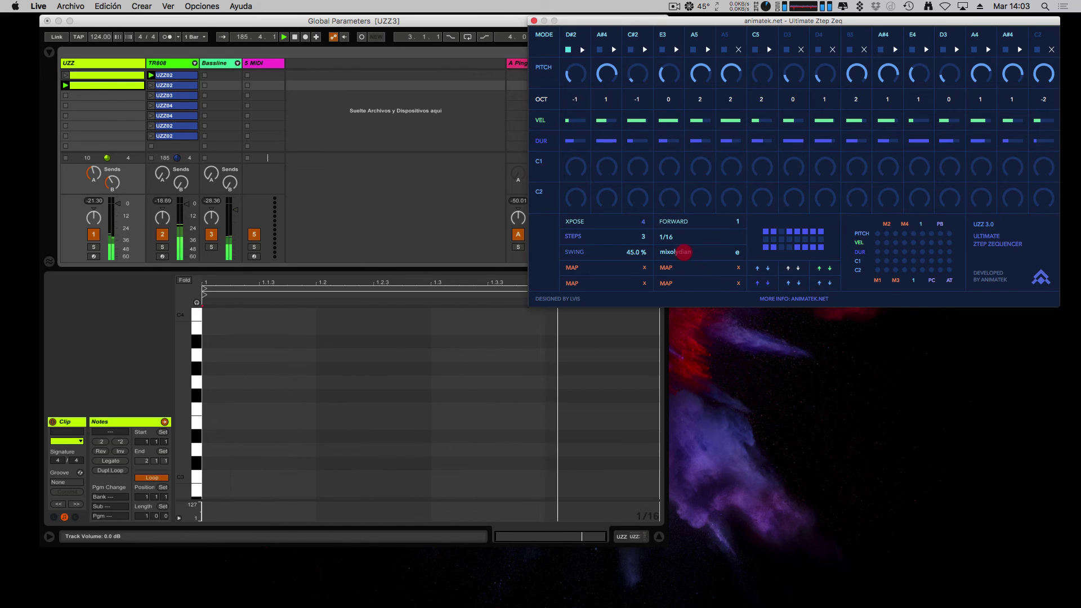
pyautogui.moveTo(684, 253); pyautogui.dragTo(684, 250)
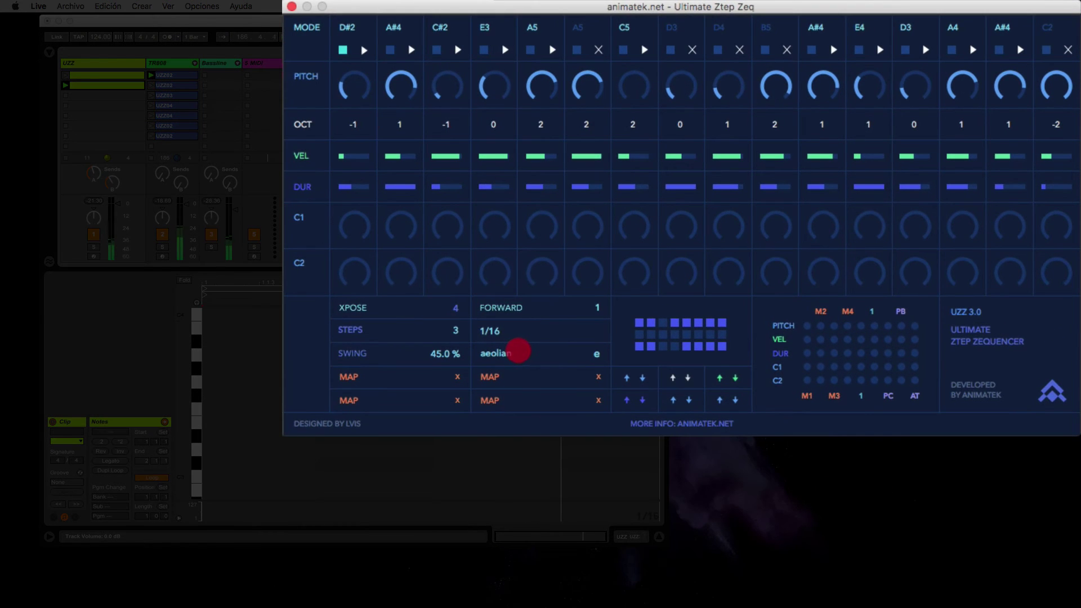
pyautogui.moveTo(519, 351); pyautogui.dragTo(518, 366)
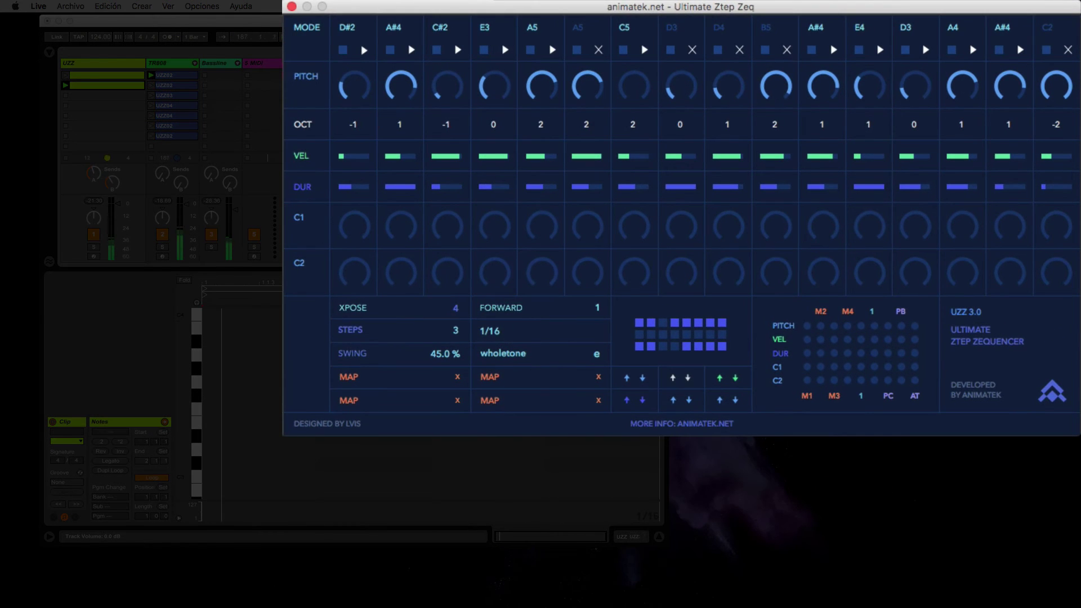
pyautogui.click(597, 355)
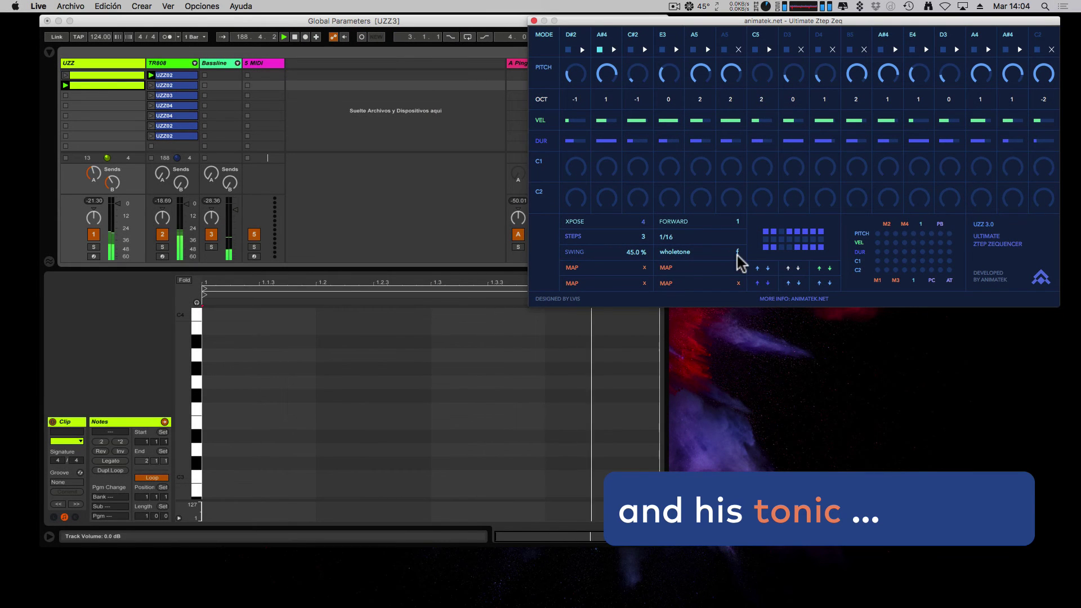
# Select the fourth preset of the first row and set the sequence to 1/8 quantize with 4 steps
pyautogui.click(792, 231)
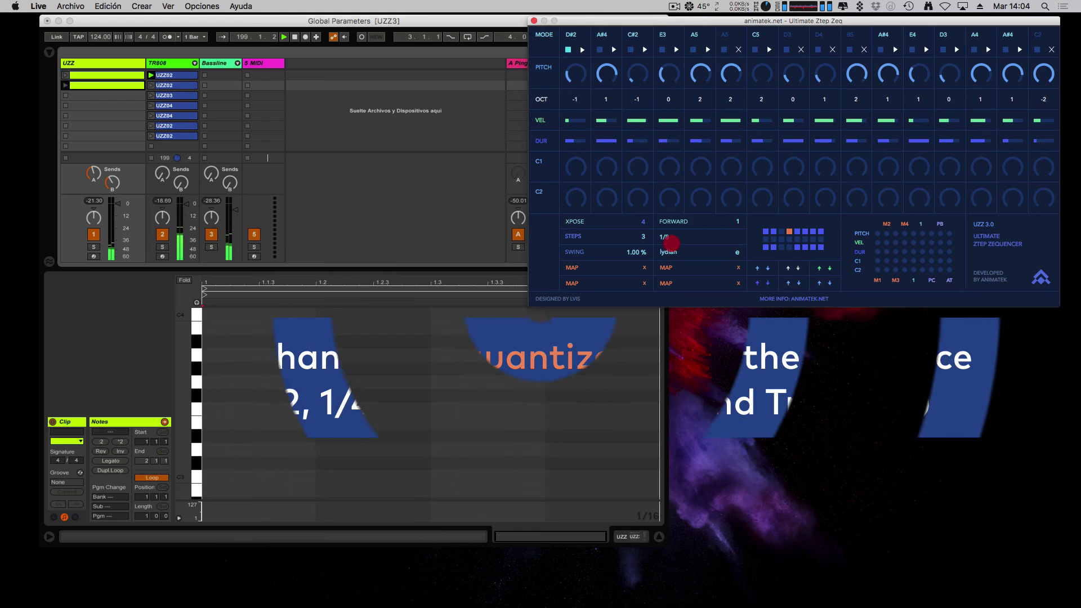
pyautogui.click(671, 243)
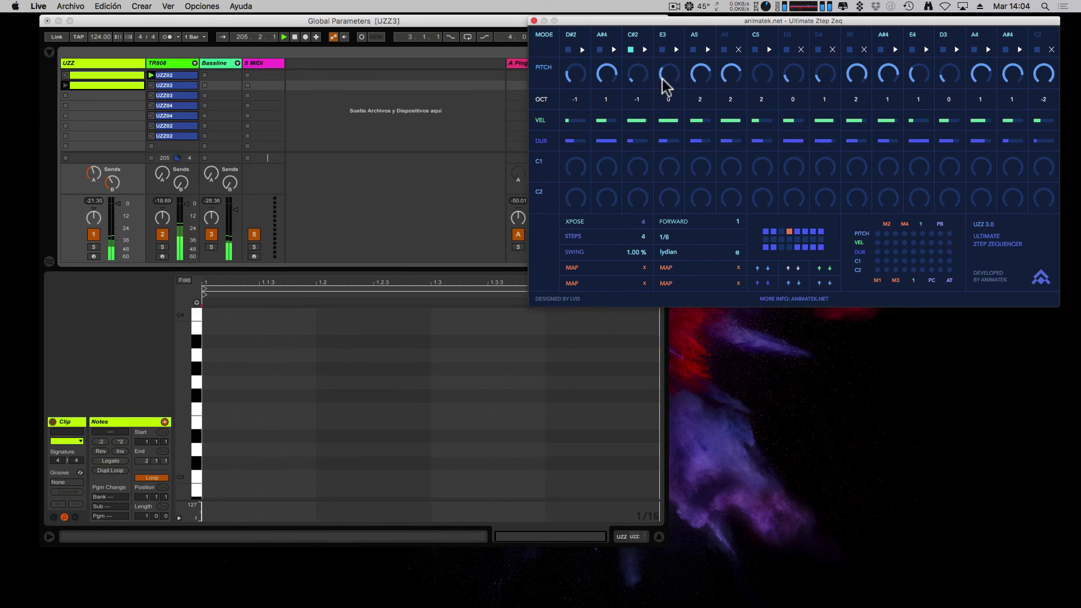
# Raise the pitch of step 3 to E and the pitch of step 1 to F
pyautogui.moveTo(644, 78); pyautogui.dragTo(644, 69)
pyautogui.moveTo(576, 73); pyautogui.dragTo(576, 70)
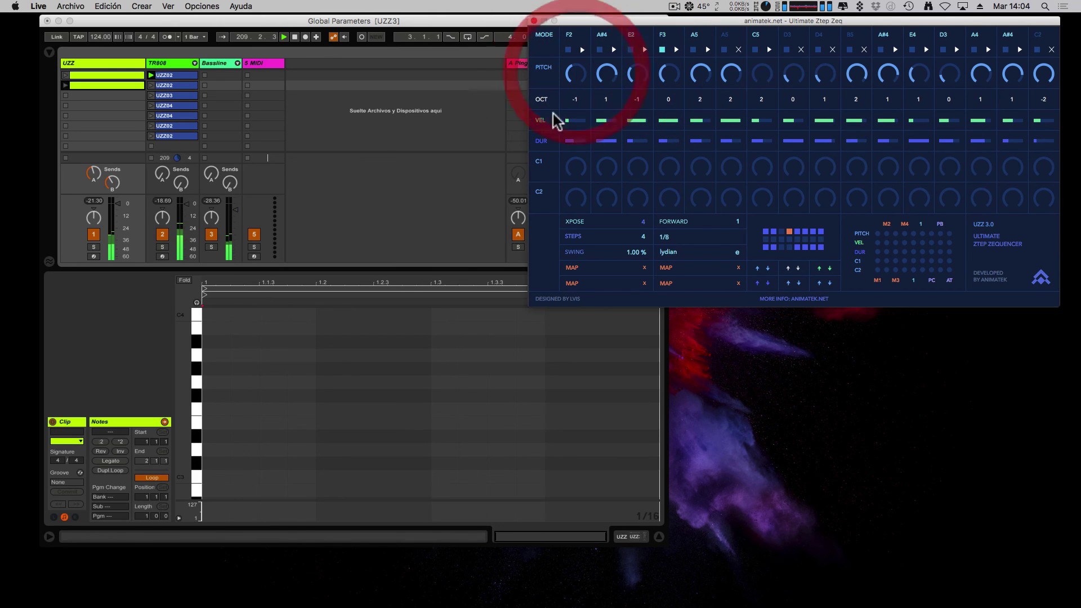
# Raise the pitch of step 5 to A# and set the octave of steps 3 and 4 to 0
pyautogui.moveTo(694, 82)
pyautogui.mouseDown()
pyautogui.moveTo(701, 73)
pyautogui.moveTo(675, 68)
pyautogui.moveTo(673, 100)
pyautogui.mouseUp()
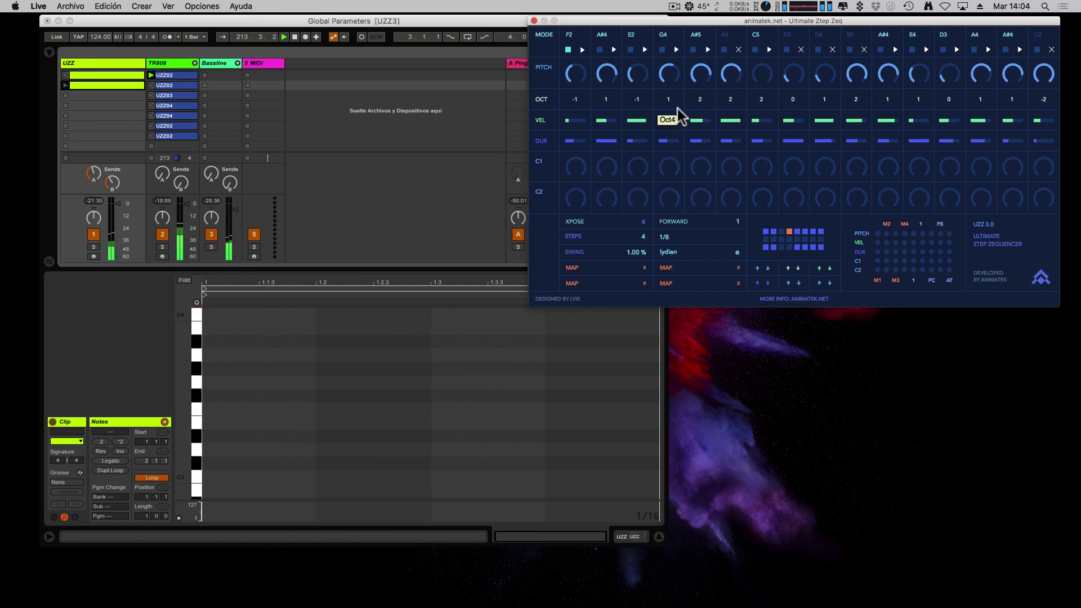
pyautogui.click(675, 105)
pyautogui.click(641, 100)
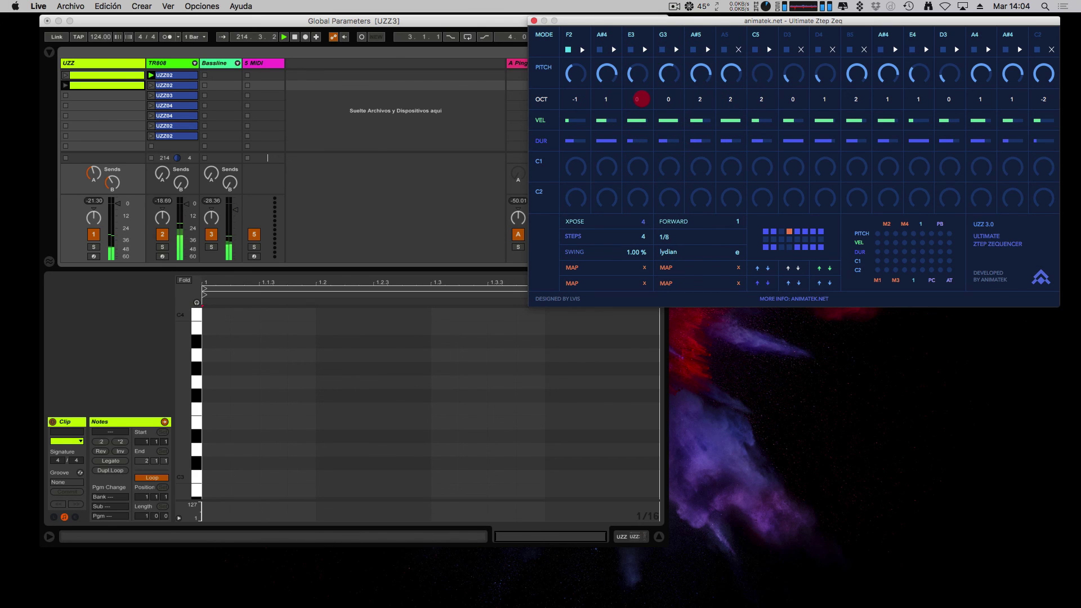